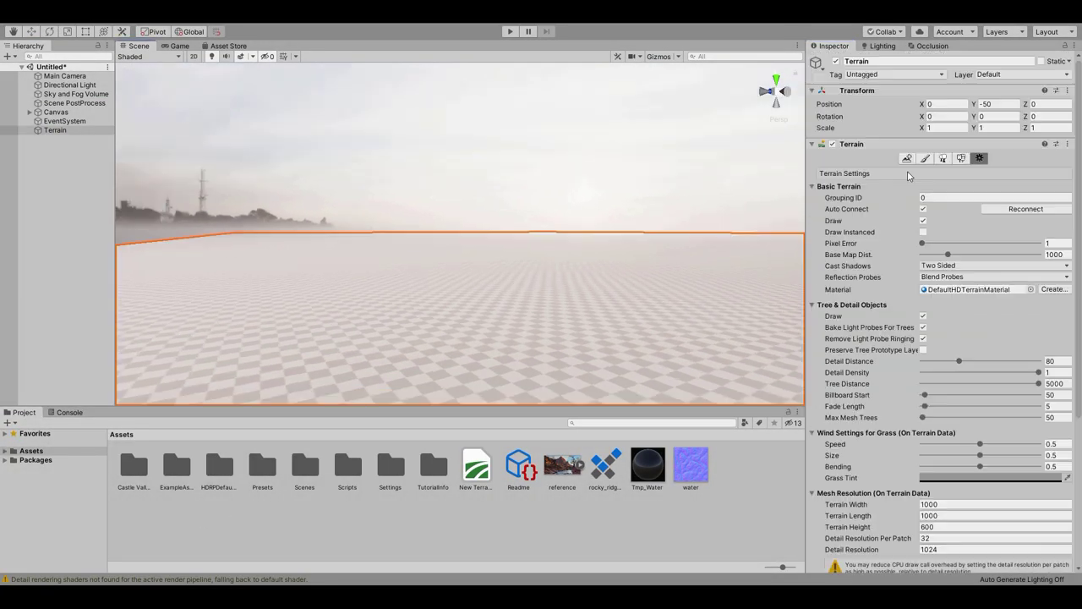
- Switch the terrain to the Paint Texture tool to begin adding a sand layer
{"action": "left_click", "coordinate": [926, 158]}
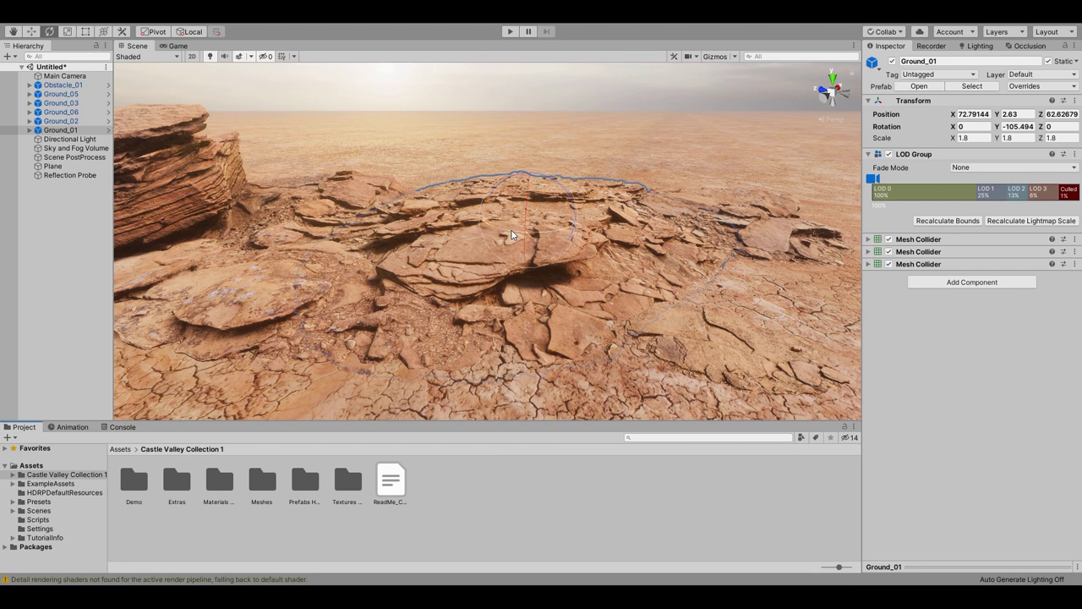
- Rotate the ground slab, raise it slightly and turn it to a new angle beside the water
{"action": "left_click_drag", "start_coordinate": [611, 222], "coordinate": [542, 241]}
{"action": "key", "text": "w"}
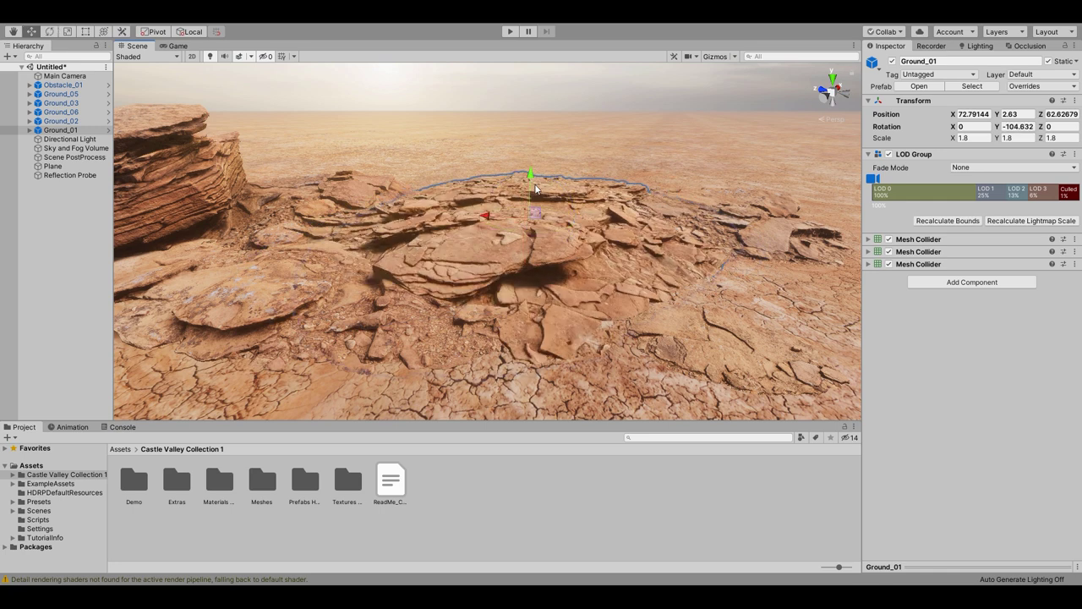
{"action": "left_click_drag", "start_coordinate": [530, 180], "coordinate": [528, 151]}
{"action": "left_click_drag", "start_coordinate": [552, 194], "coordinate": [634, 247]}
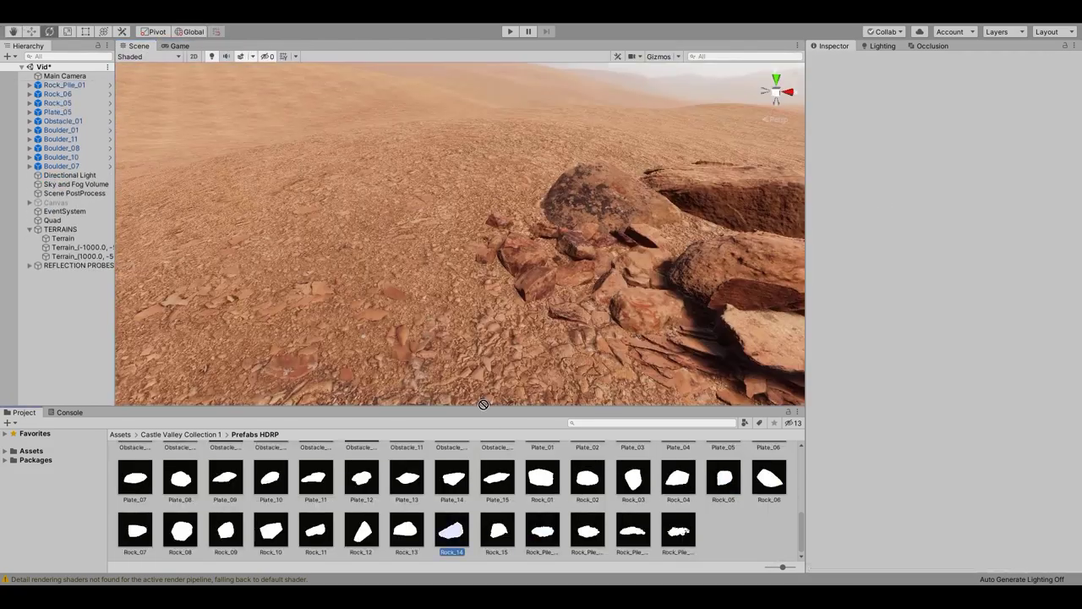
- Add a Rock_14 boulder among the pool rocks and check it through the game camera
{"action": "left_click_drag", "start_coordinate": [452, 530], "coordinate": [503, 313]}
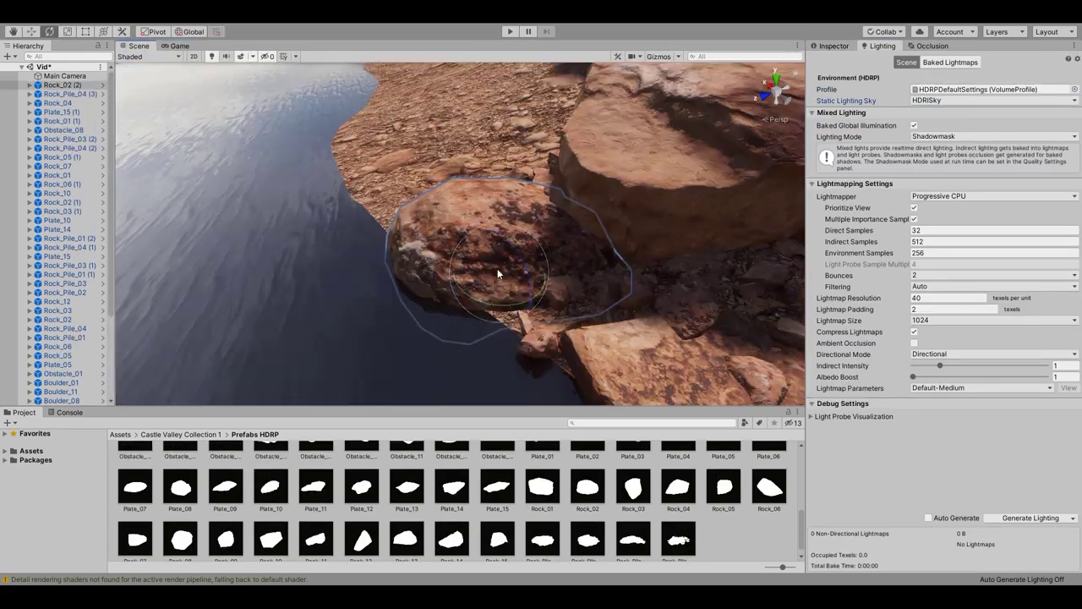
{"action": "left_click", "coordinate": [180, 47]}
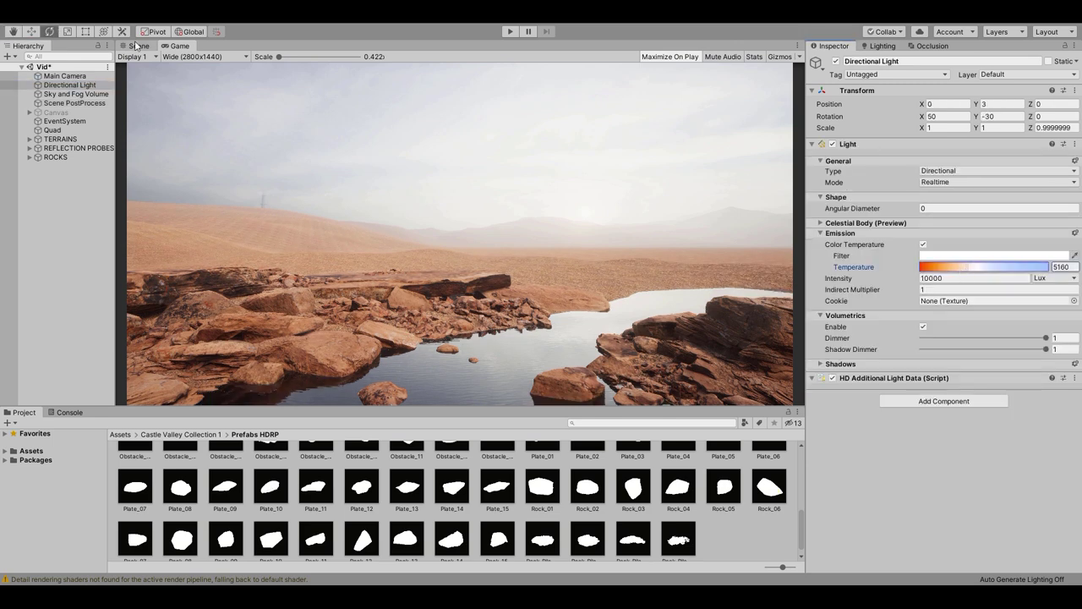
{"action": "left_click", "coordinate": [135, 45]}
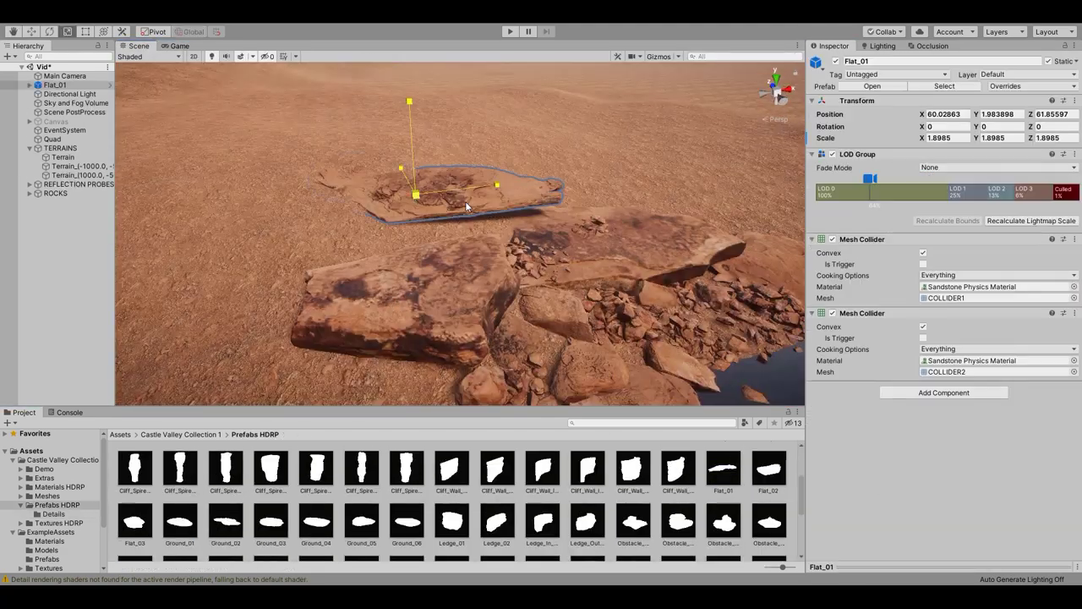
- Preview the shrub-covered terrain in game view and play mode, then place a cliff corner piece
{"action": "left_click", "coordinate": [168, 47]}
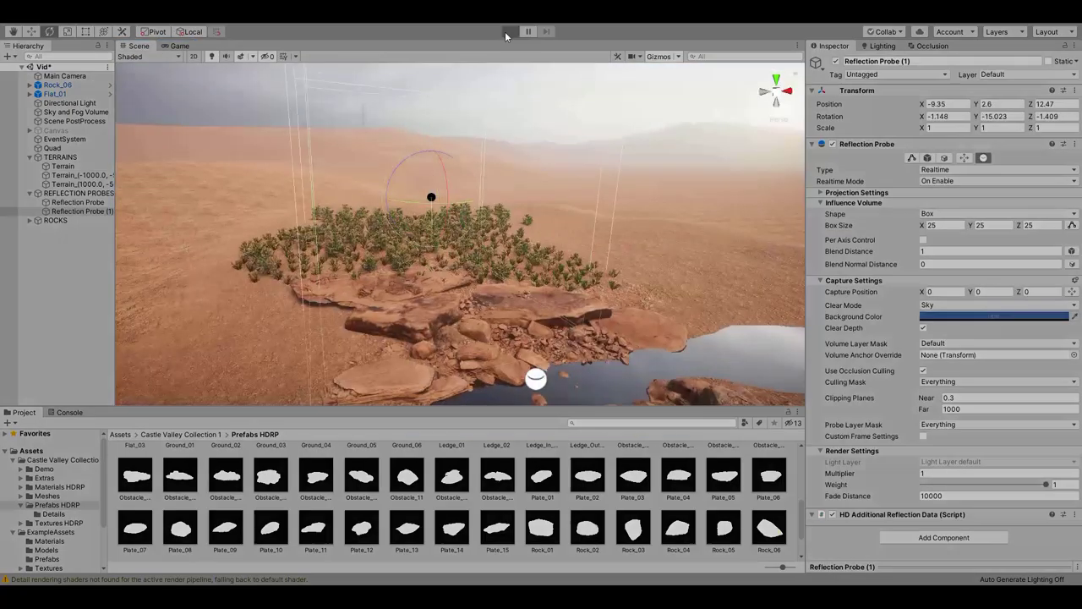
{"action": "left_click", "coordinate": [510, 31]}
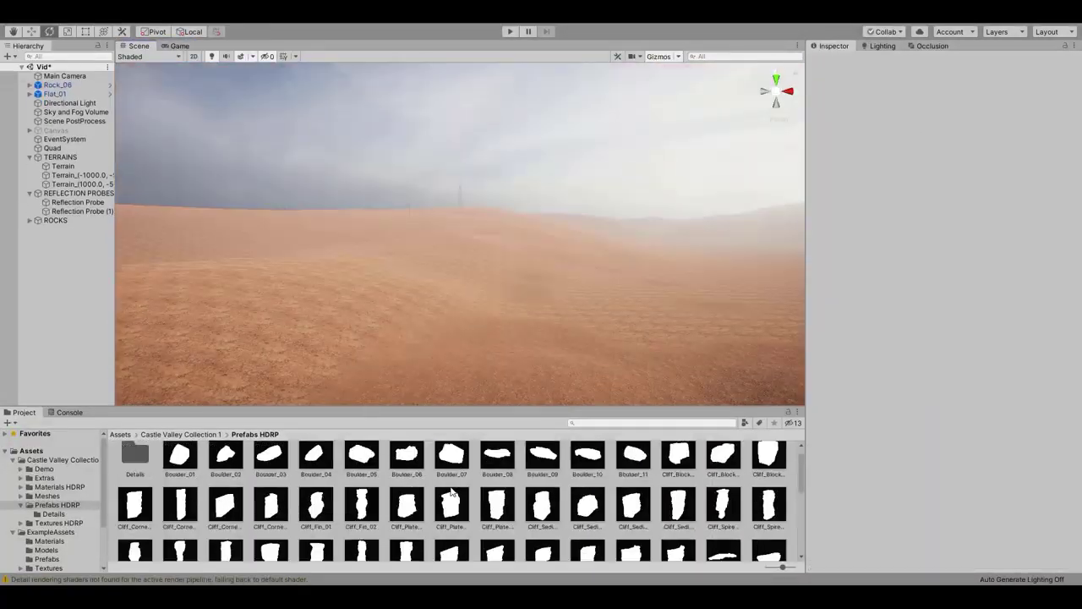
{"action": "mouse_move", "coordinate": [136, 517]}
{"action": "left_mouse_down"}
{"action": "mouse_move", "coordinate": [397, 254]}
{"action": "mouse_move", "coordinate": [350, 241]}
{"action": "left_mouse_up"}
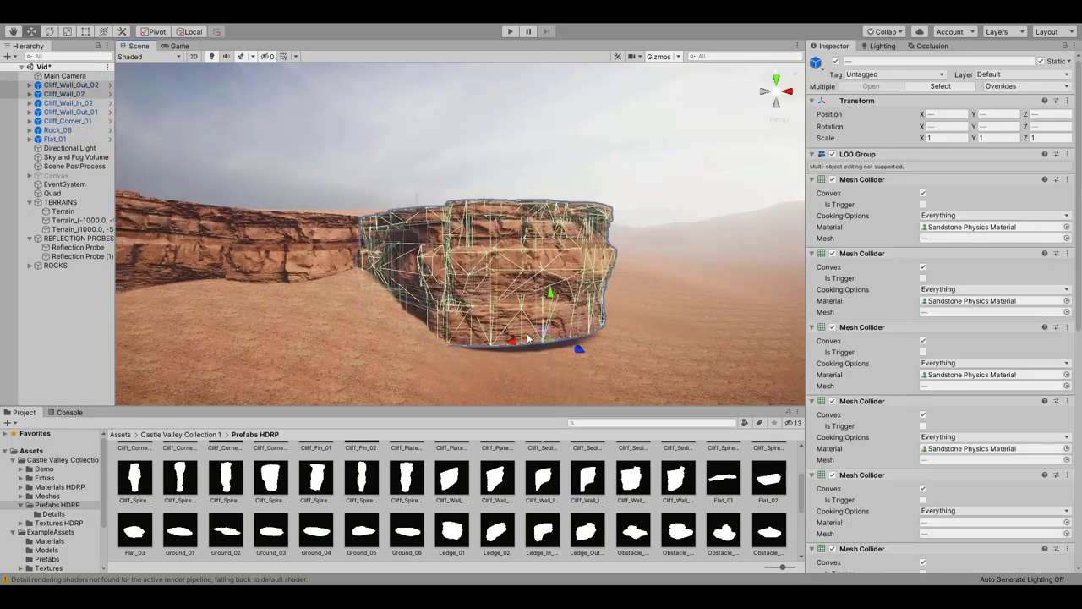
- Select the cliff's level-0 mesh and switch to the rotate tool
{"action": "left_click", "coordinate": [529, 338]}
{"action": "key", "text": "e"}
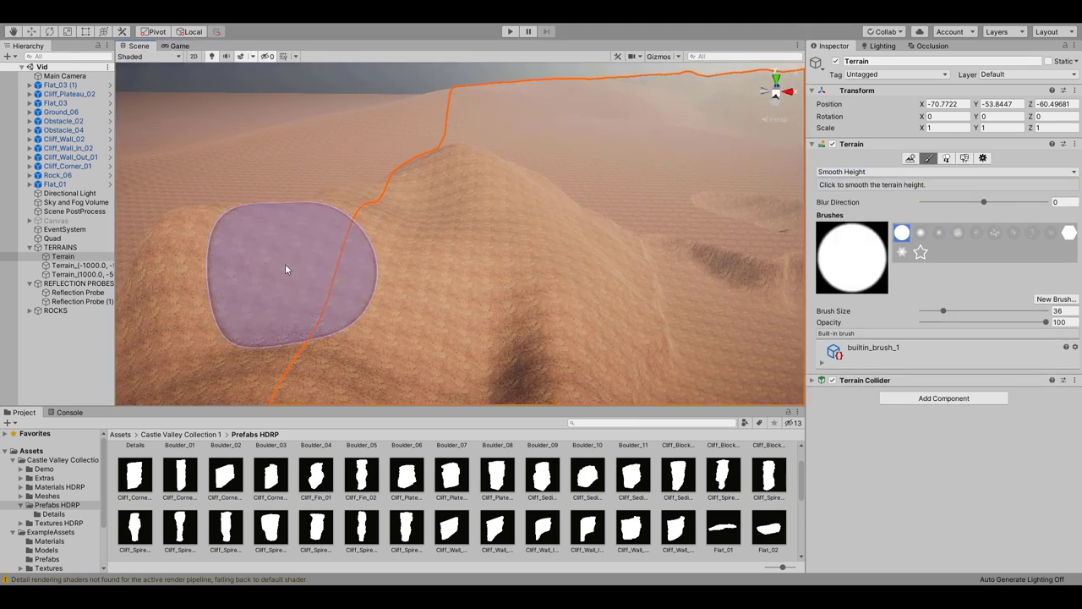
- Inspect the sculpted, shrub-covered hillsides from the game camera and scene view
{"action": "left_click", "coordinate": [176, 46]}
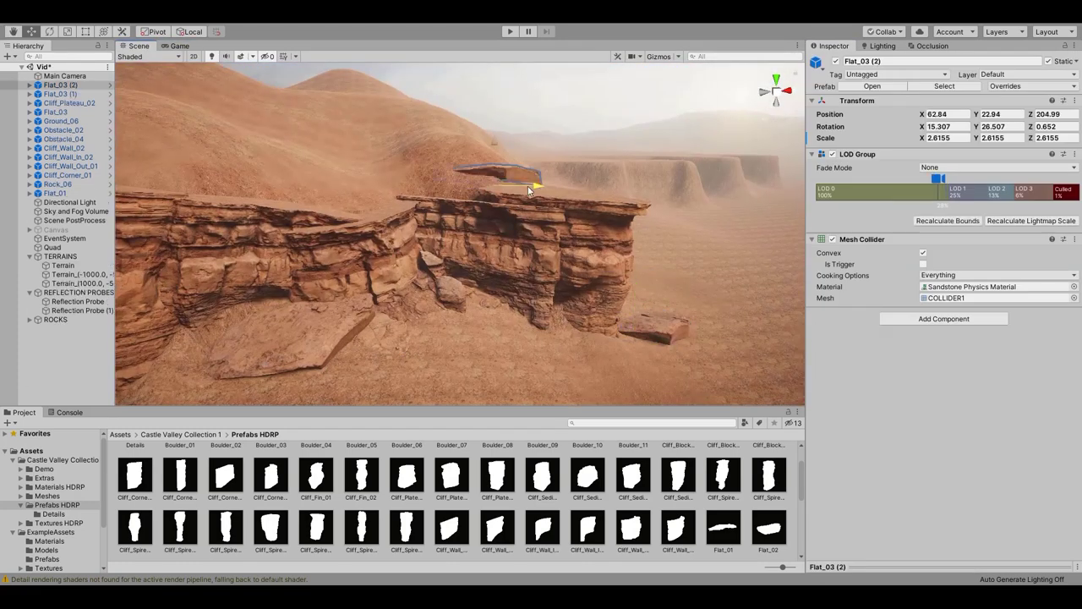
{"action": "left_click", "coordinate": [177, 46]}
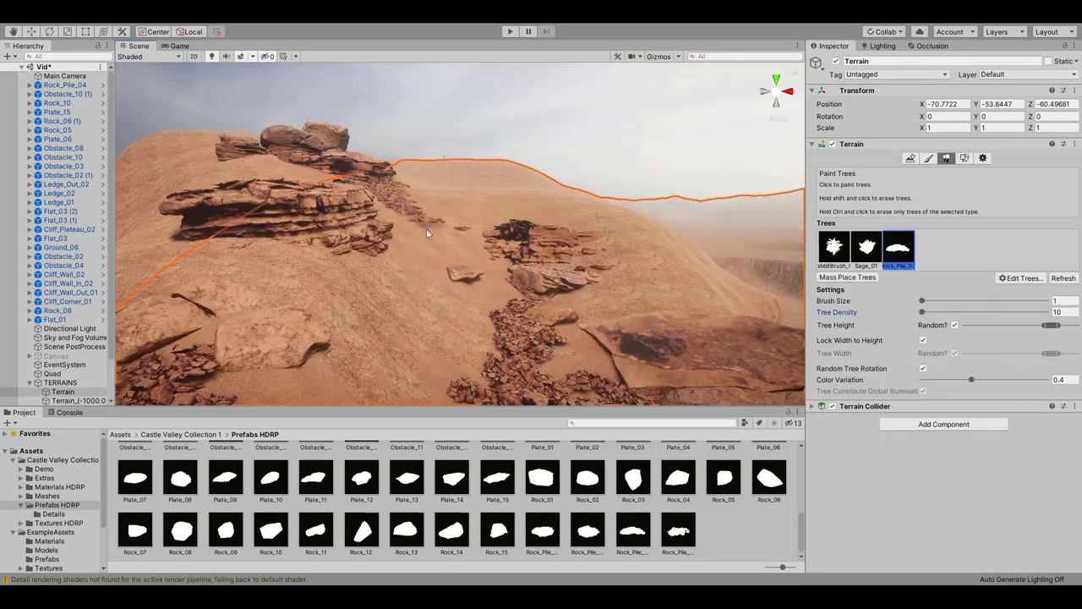
{"action": "right_click_drag", "start_coordinate": [469, 222], "coordinate": [473, 206]}
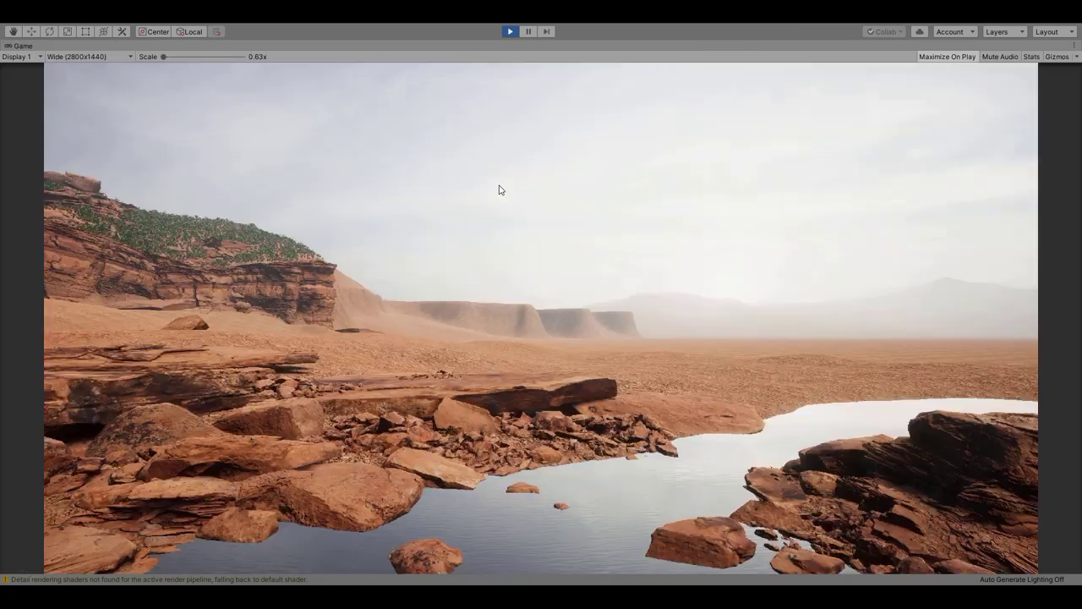
- Show rendering statistics over the game view, then exit play mode
{"action": "left_click", "coordinate": [1032, 57]}
{"action": "key", "text": "ctrl+p"}
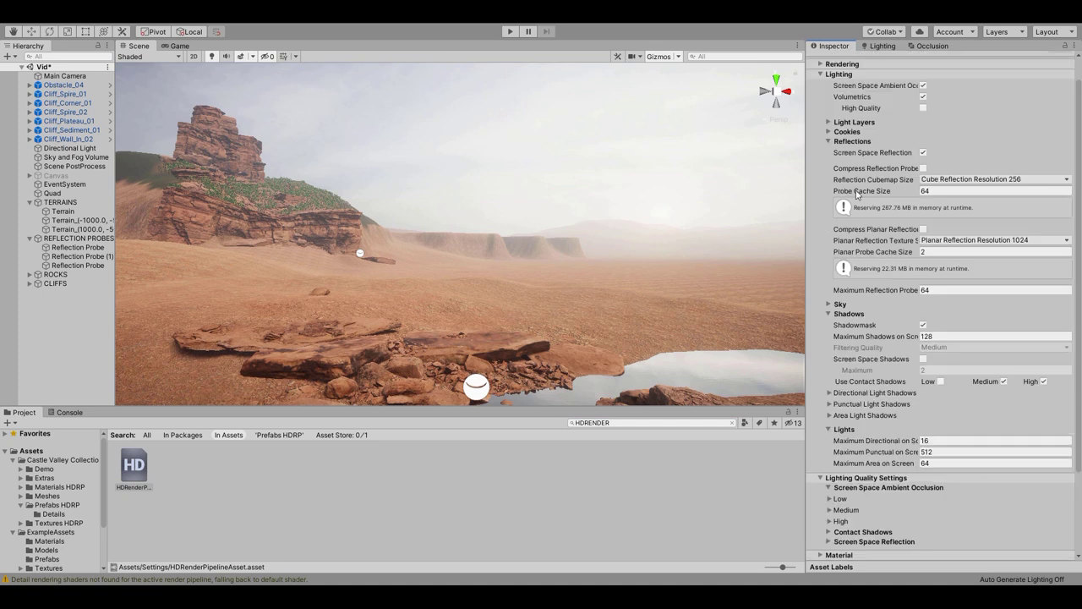
- Enable Screen Space Shadows and High Quality volumetrics in the HDRenderPipelineAsset
{"action": "scroll", "coordinate": [857, 194], "scroll_direction": "up", "scroll_amount": 1}
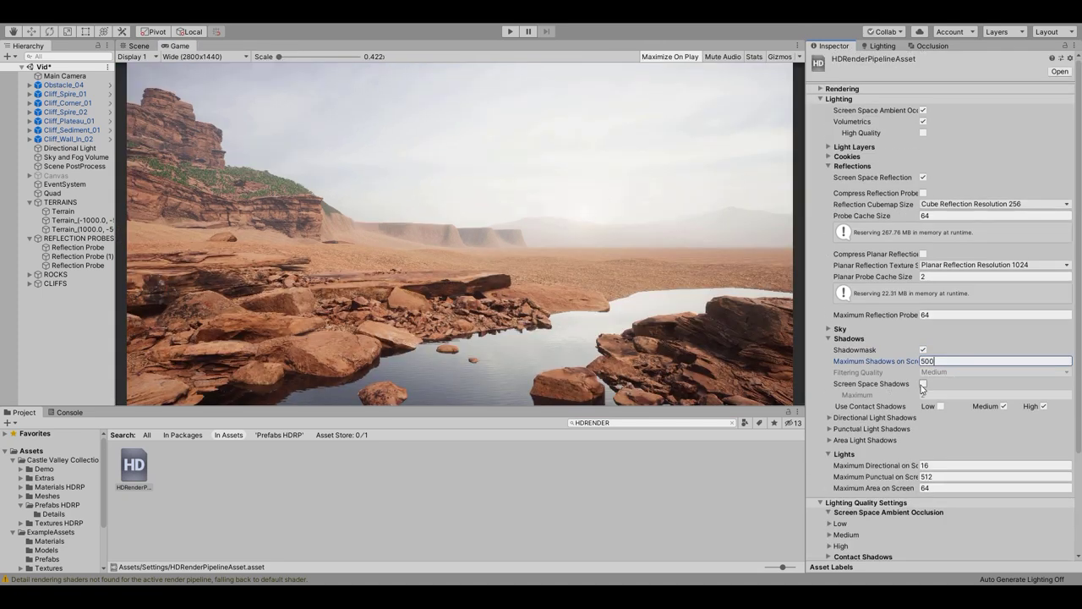
{"action": "left_click", "coordinate": [923, 385]}
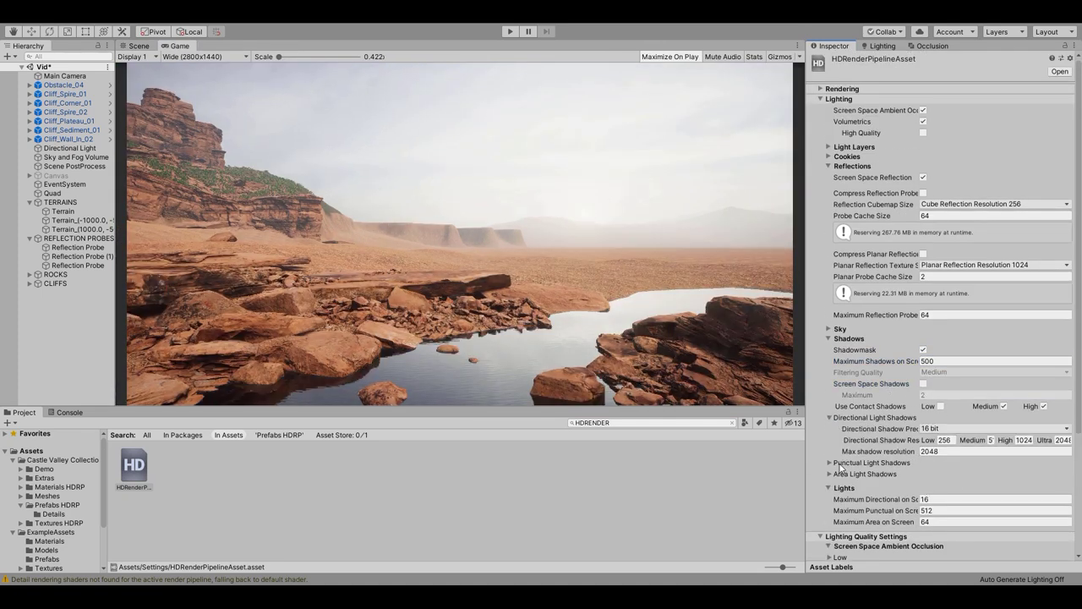
{"action": "left_click", "coordinate": [923, 133]}
{"action": "scroll", "coordinate": [939, 338], "scroll_direction": "down", "scroll_amount": 5}
{"action": "left_click_drag", "start_coordinate": [805, 406], "coordinate": [729, 405]}
- Rotate the Directional Light low toward the horizon and set its intensity to 13000
{"action": "left_click", "coordinate": [801, 46]}
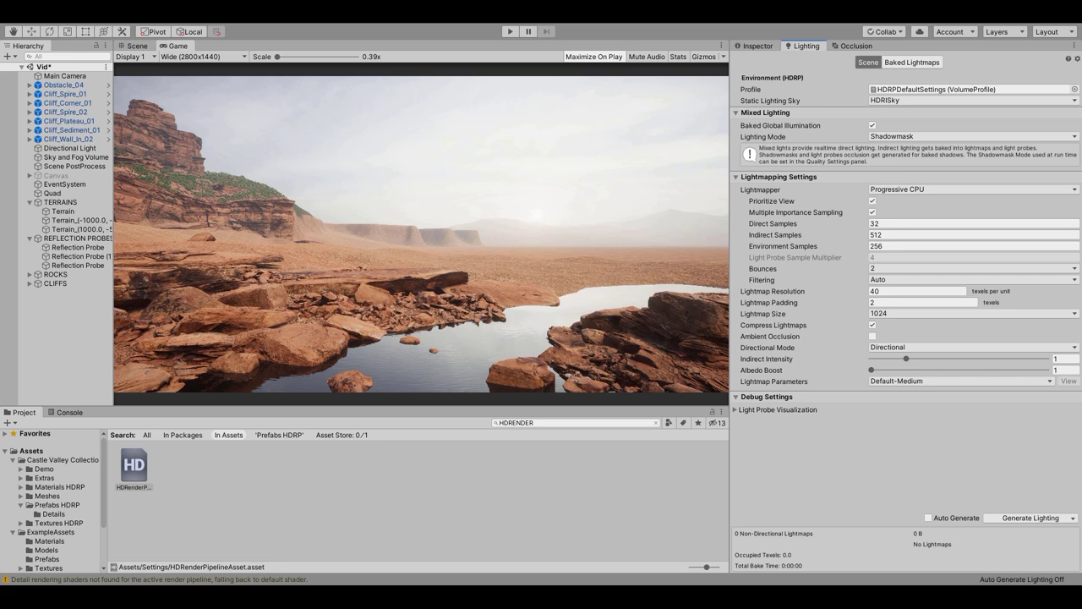
{"action": "left_click", "coordinate": [76, 158]}
{"action": "left_click", "coordinate": [758, 46]}
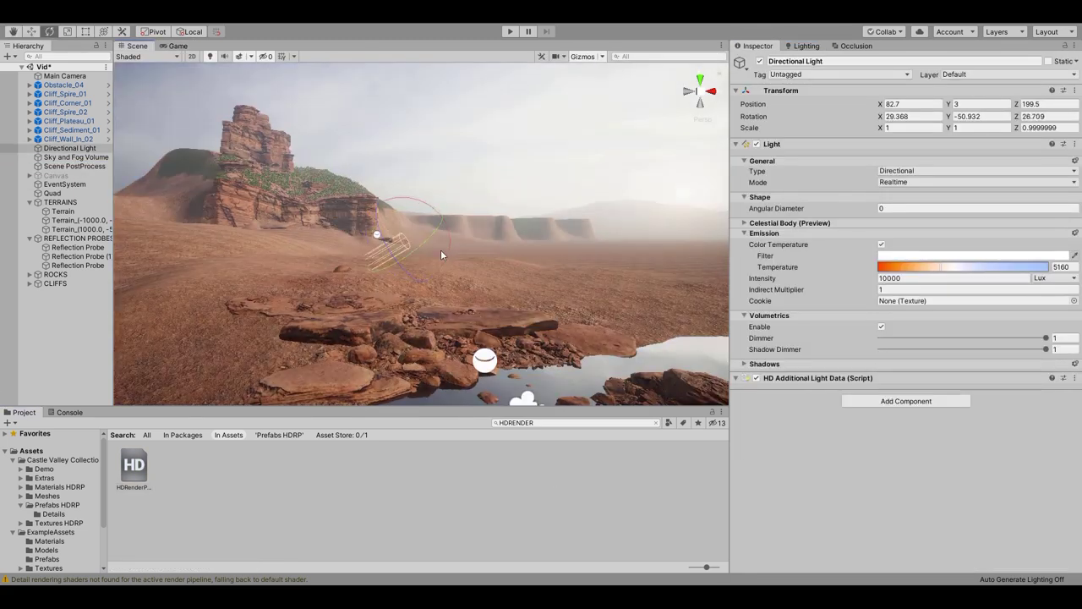
{"action": "left_click_drag", "start_coordinate": [440, 250], "coordinate": [364, 249]}
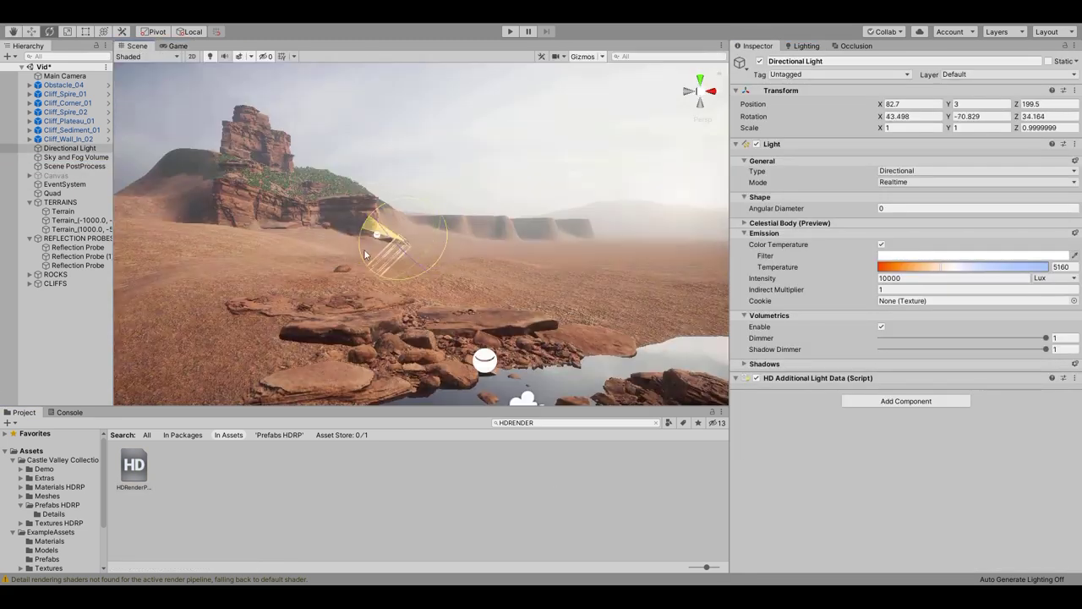
{"action": "left_click", "coordinate": [175, 46]}
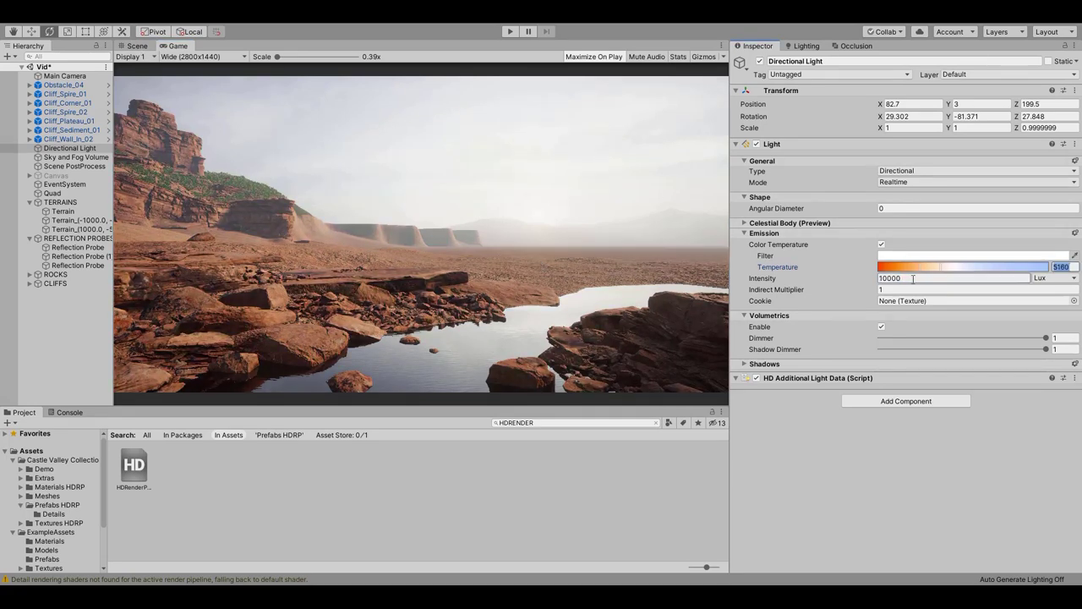
{"action": "type", "text": "13000"}
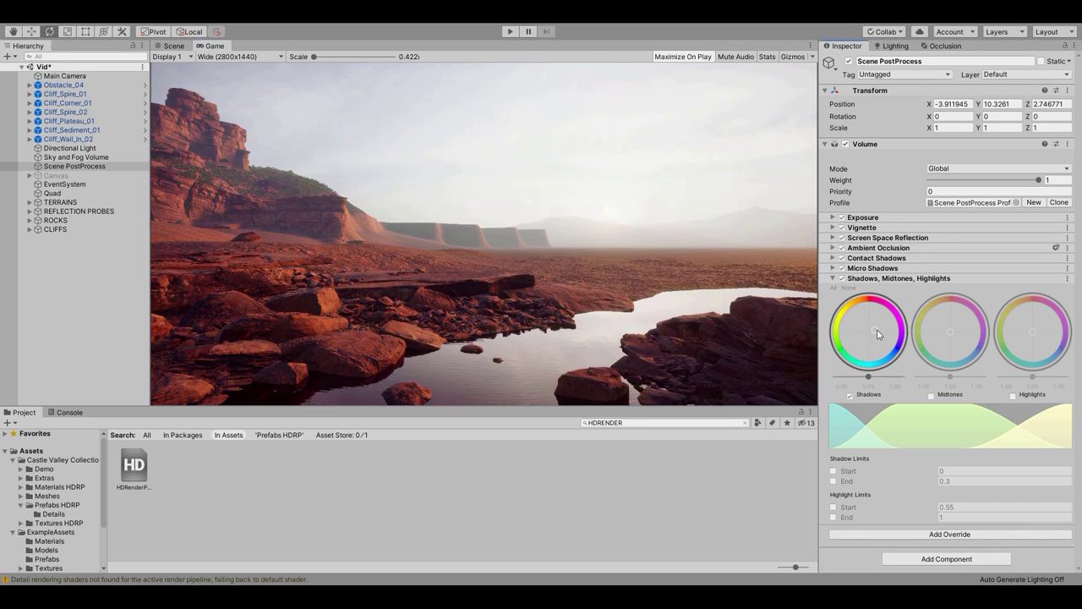
- Adjust the shadows and highlights grading, remove Color Curves, and lower contrast to -10
{"action": "mouse_move", "coordinate": [886, 377]}
{"action": "left_mouse_down"}
{"action": "mouse_move", "coordinate": [871, 376]}
{"action": "mouse_move", "coordinate": [882, 379]}
{"action": "left_mouse_up"}
{"action": "mouse_move", "coordinate": [1015, 314]}
{"action": "left_mouse_down"}
{"action": "mouse_move", "coordinate": [1026, 290]}
{"action": "mouse_move", "coordinate": [1031, 328]}
{"action": "left_mouse_up"}
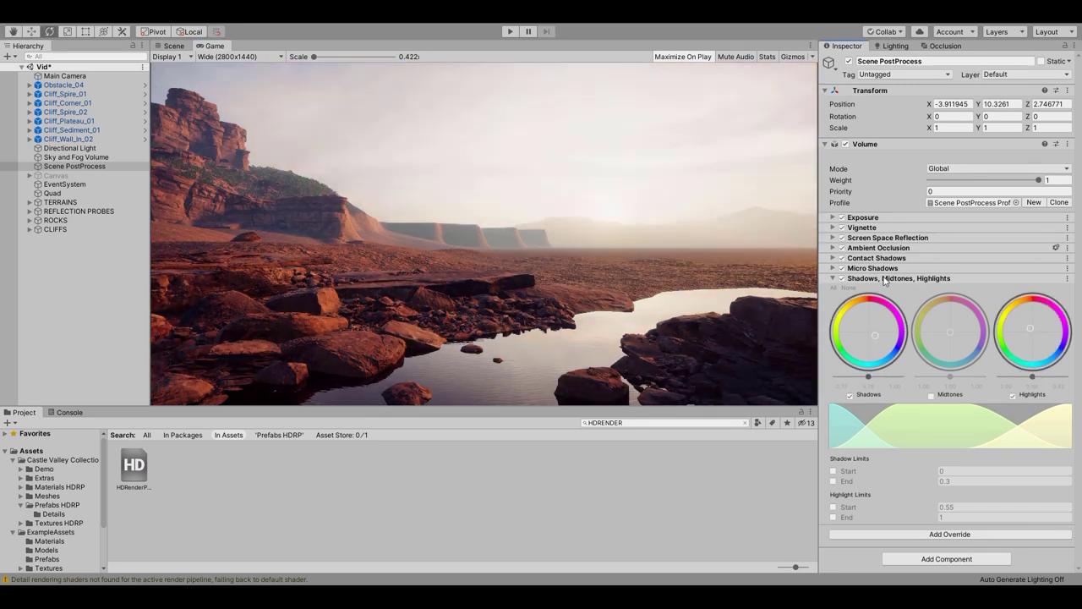
{"action": "left_click", "coordinate": [509, 31]}
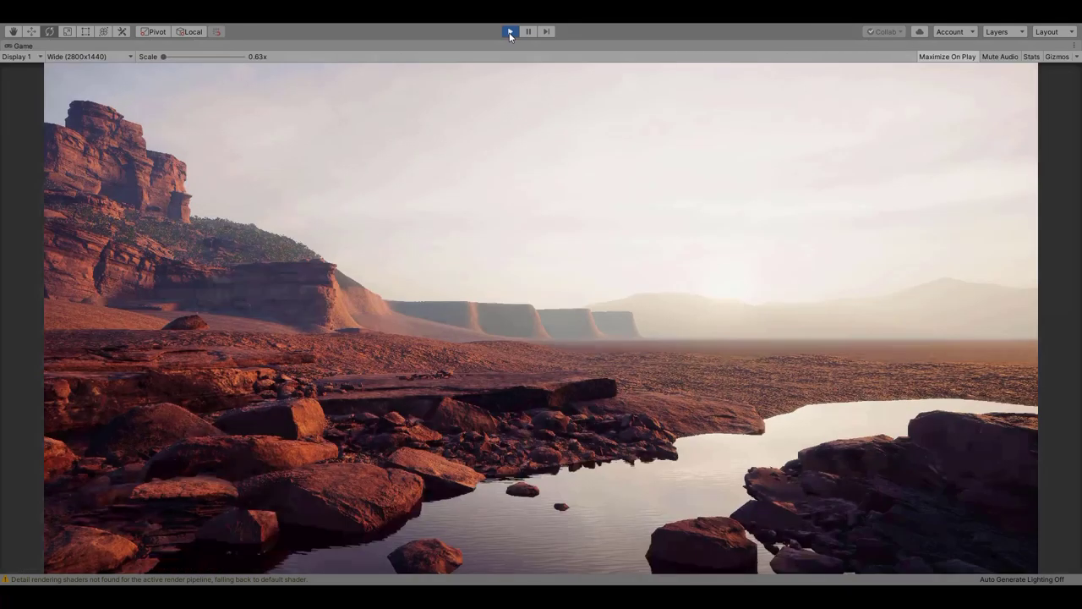
{"action": "left_click", "coordinate": [510, 32]}
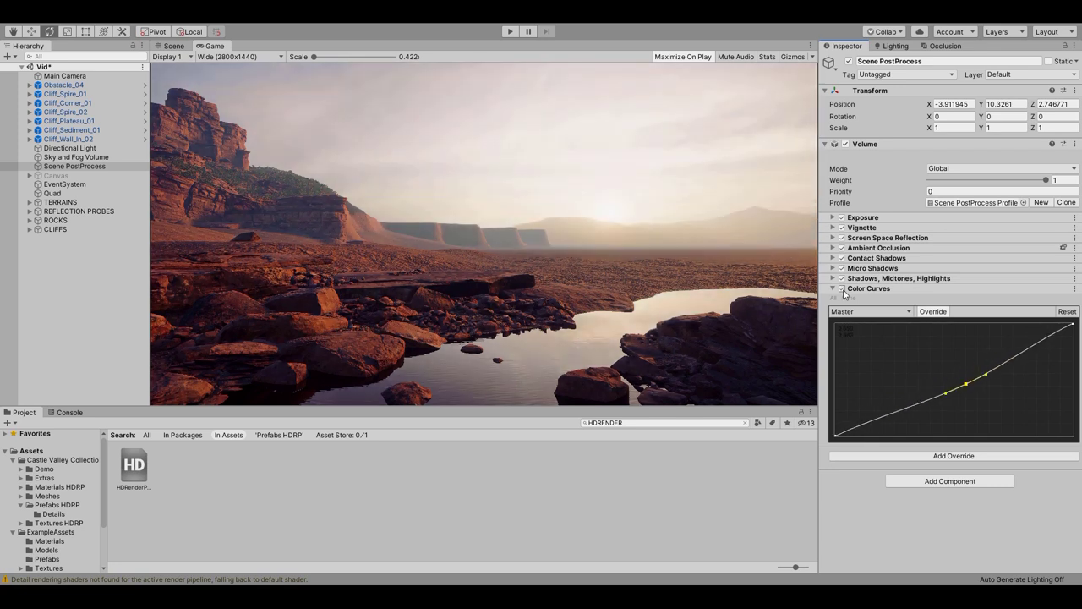
{"action": "key", "text": "ctrl+z"}
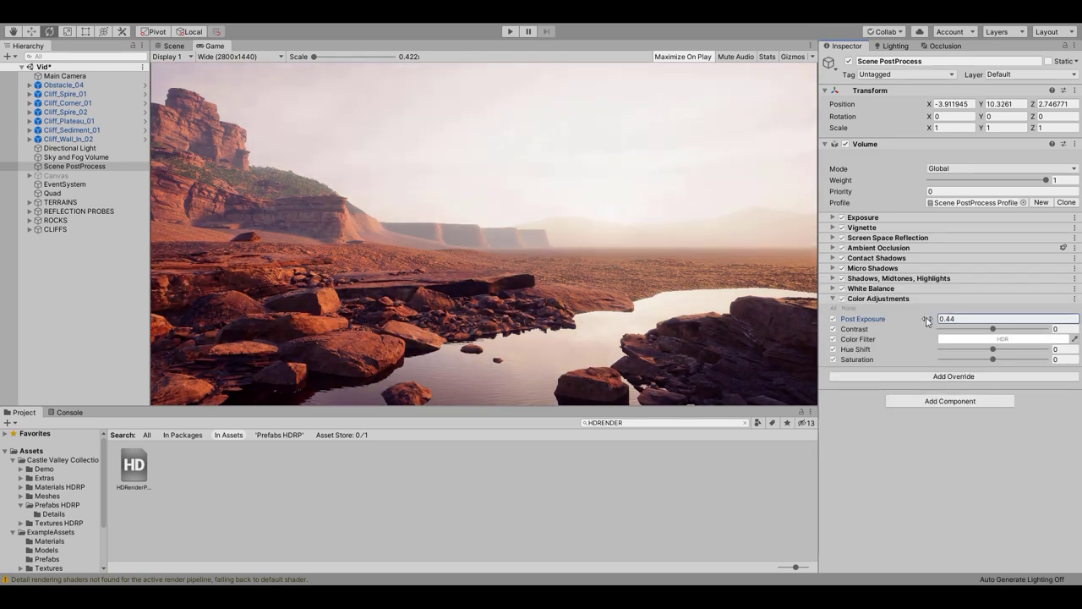
{"action": "left_click_drag", "start_coordinate": [993, 329], "coordinate": [990, 329]}
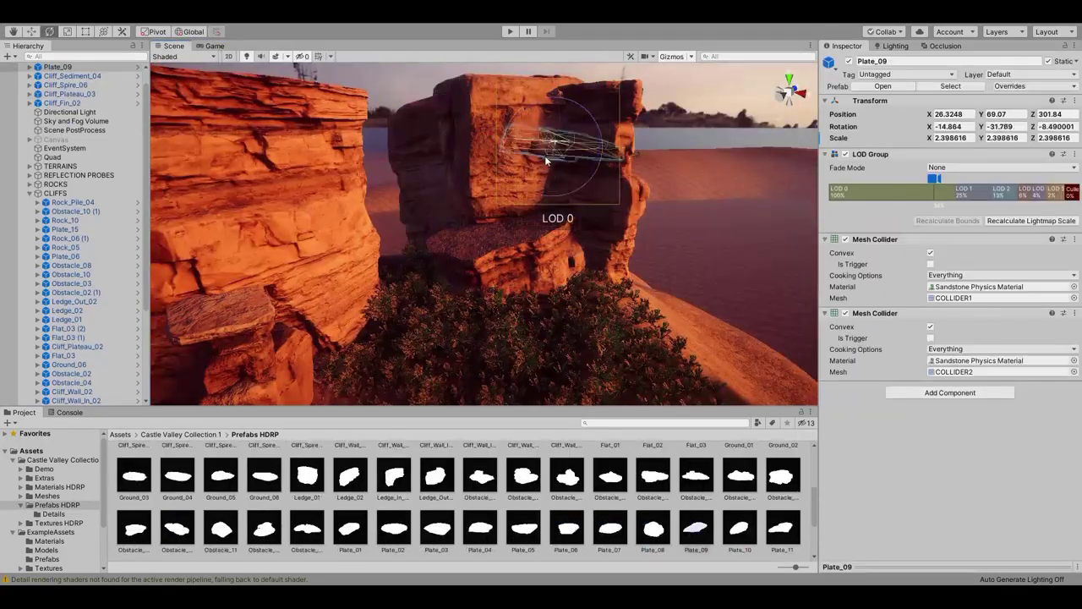
- Orbit the view down onto the Cliff_Plateau_02 copies on the open desert floor
{"action": "left_click_drag", "start_coordinate": [546, 161], "coordinate": [754, 313], "text": "alt"}
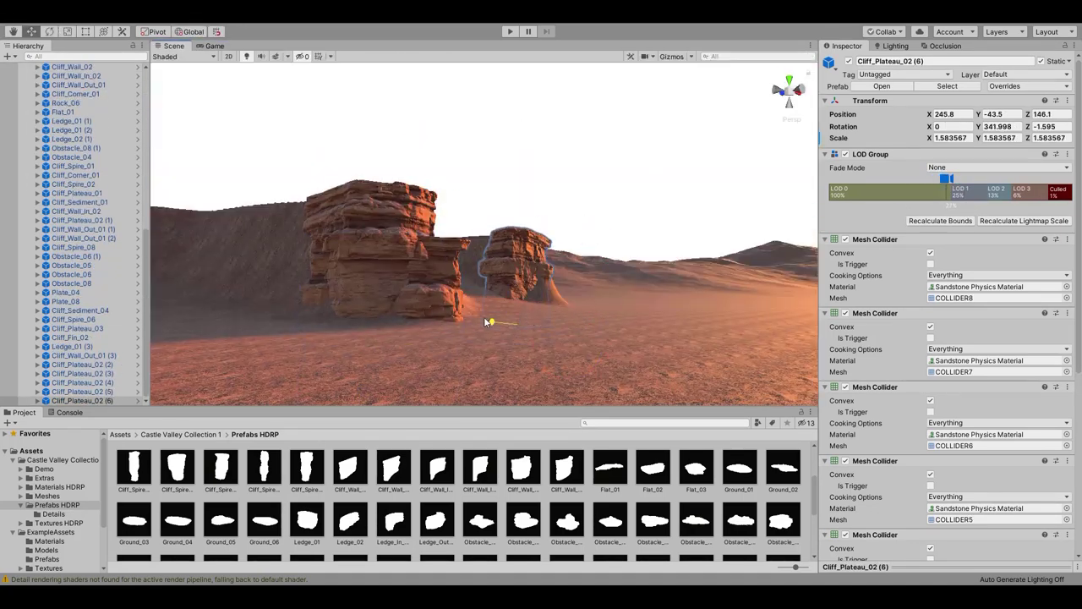
{"action": "left_click", "coordinate": [173, 46]}
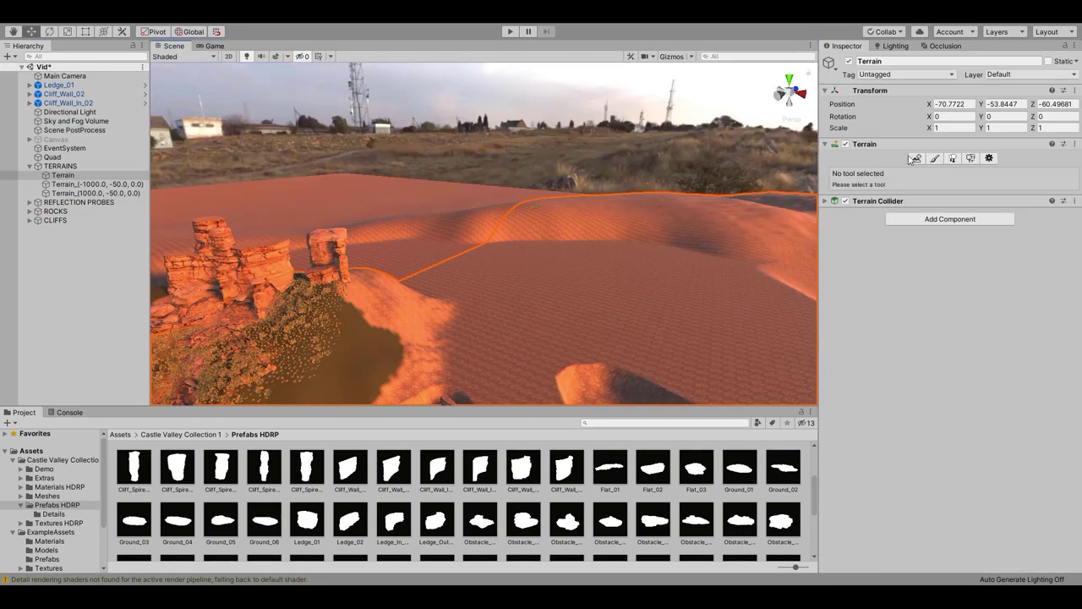
- Enlarge the Raise or Lower Terrain brush and raise a large hill behind the cliffs, checking it through the camera
{"action": "left_click", "coordinate": [967, 316]}
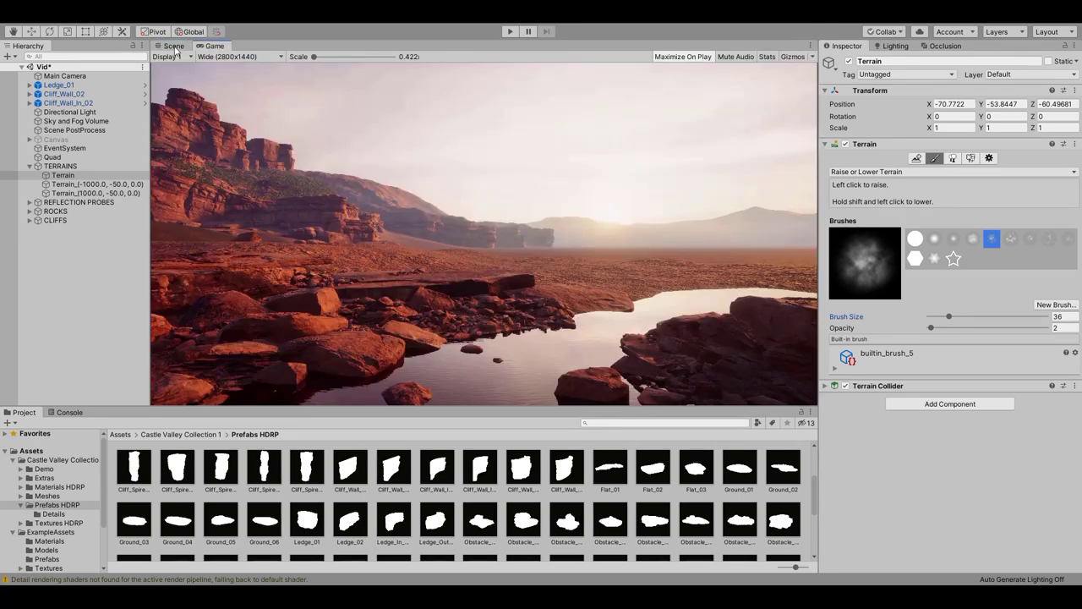
{"action": "left_click", "coordinate": [173, 47]}
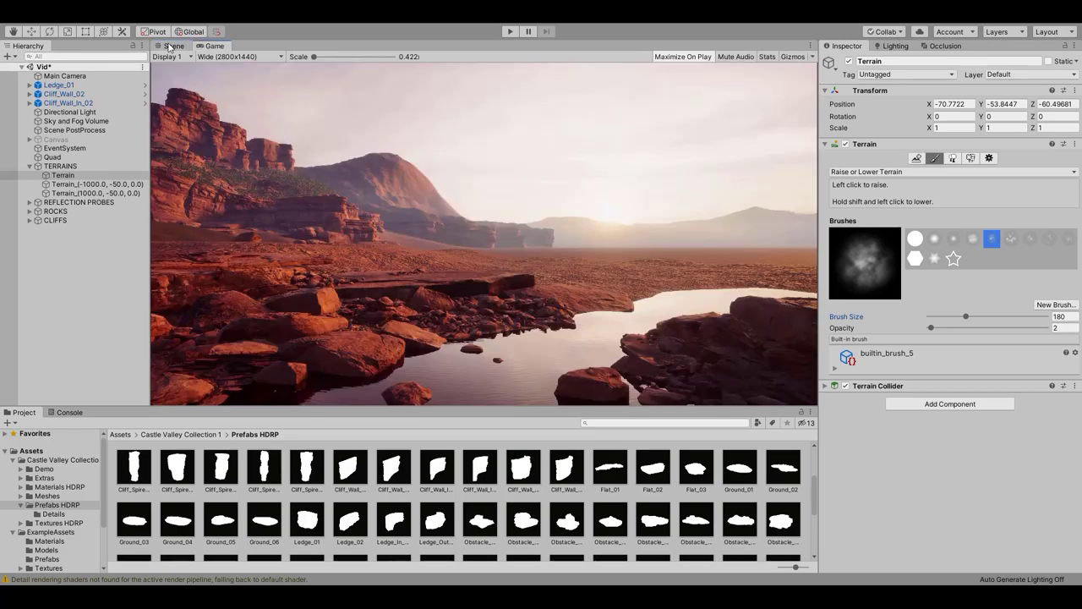
{"action": "left_click", "coordinate": [174, 46]}
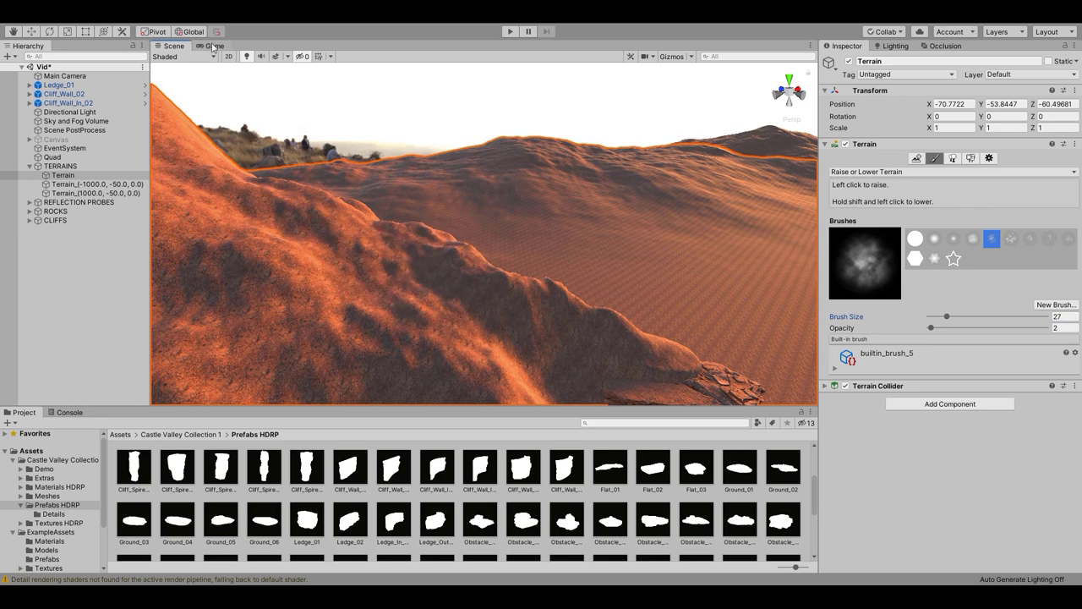
{"action": "left_click", "coordinate": [207, 46]}
{"action": "left_click", "coordinate": [173, 47]}
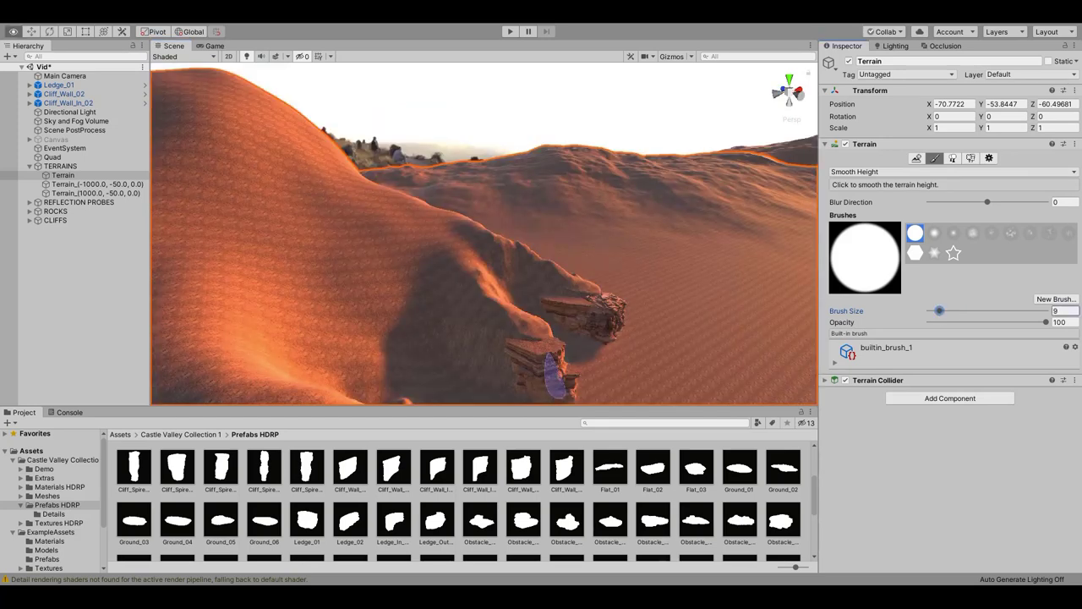
- Enlarge the Smooth Height brush and smooth the hill's slope, previewing it in the camera view
{"action": "right_click_drag", "start_coordinate": [554, 376], "coordinate": [582, 301]}
{"action": "mouse_move", "coordinate": [418, 310]}
{"action": "right_mouse_down"}
{"action": "mouse_move", "coordinate": [529, 121]}
{"action": "mouse_move", "coordinate": [594, 236]}
{"action": "mouse_move", "coordinate": [584, 178]}
{"action": "mouse_move", "coordinate": [463, 244]}
{"action": "right_mouse_up"}
{"action": "key", "text": "bracketright"}
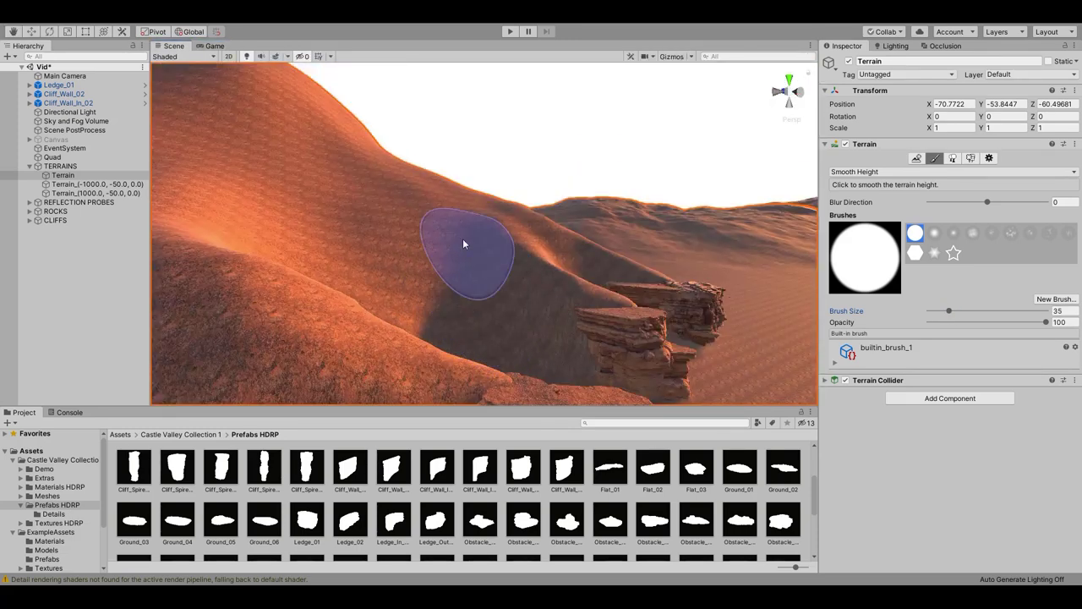
{"action": "right_click_drag", "start_coordinate": [461, 290], "coordinate": [372, 359]}
{"action": "key", "text": "F4"}
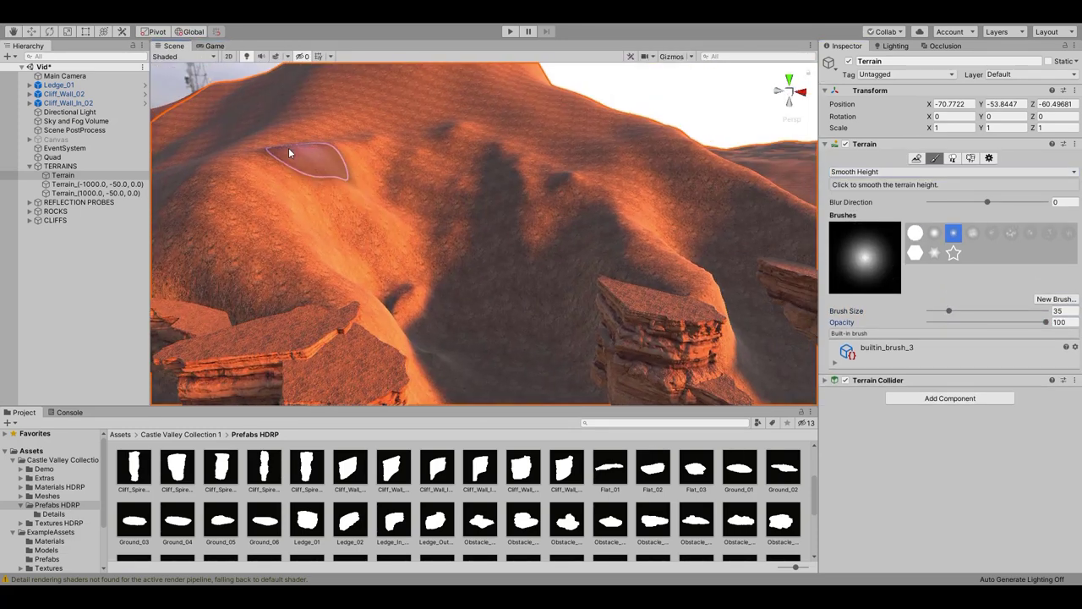
{"action": "left_click", "coordinate": [211, 46]}
- Compare the smoothed hill between scene and camera views, then paint dark NewLayer patches at opacity 25.5
{"action": "key", "text": "ctrl+1"}
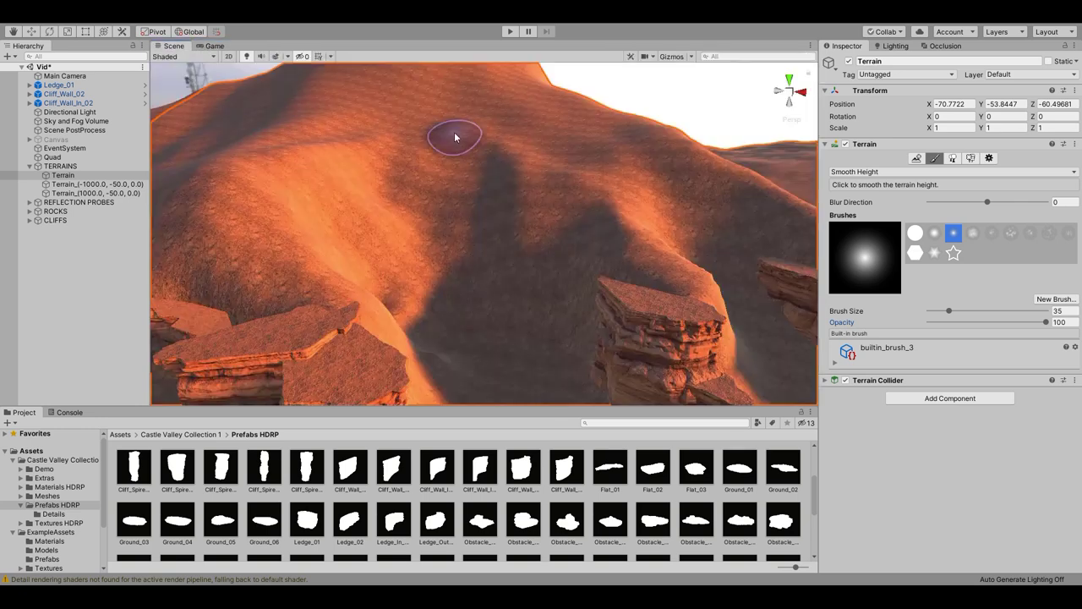
{"action": "mouse_move", "coordinate": [413, 226]}
{"action": "right_mouse_down"}
{"action": "mouse_move", "coordinate": [434, 248]}
{"action": "mouse_move", "coordinate": [578, 194]}
{"action": "right_mouse_up"}
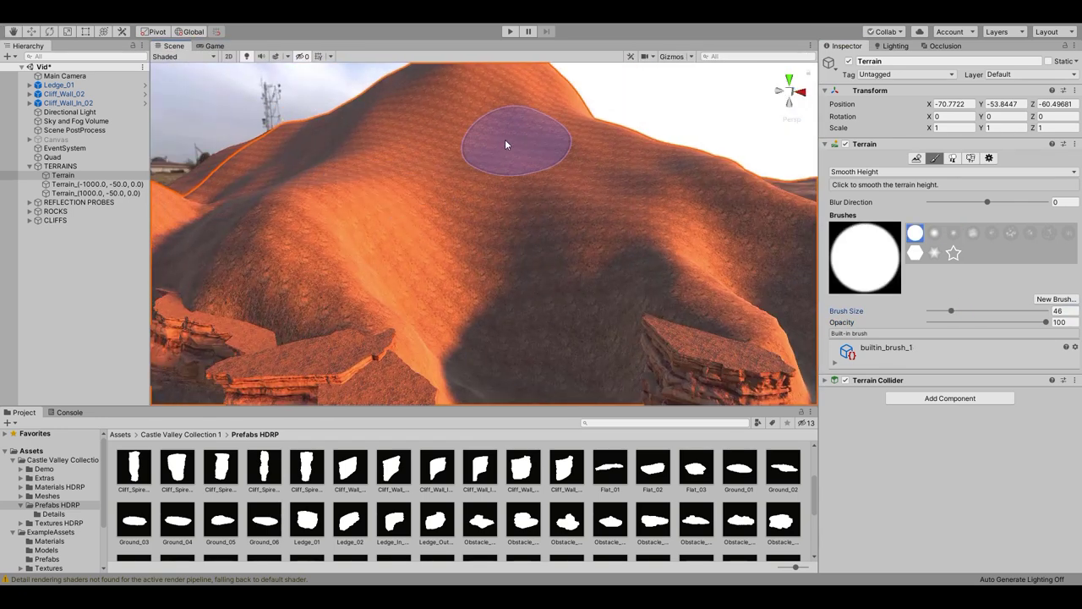
{"action": "key", "text": "ctrl+2"}
{"action": "key", "text": "ctrl+1"}
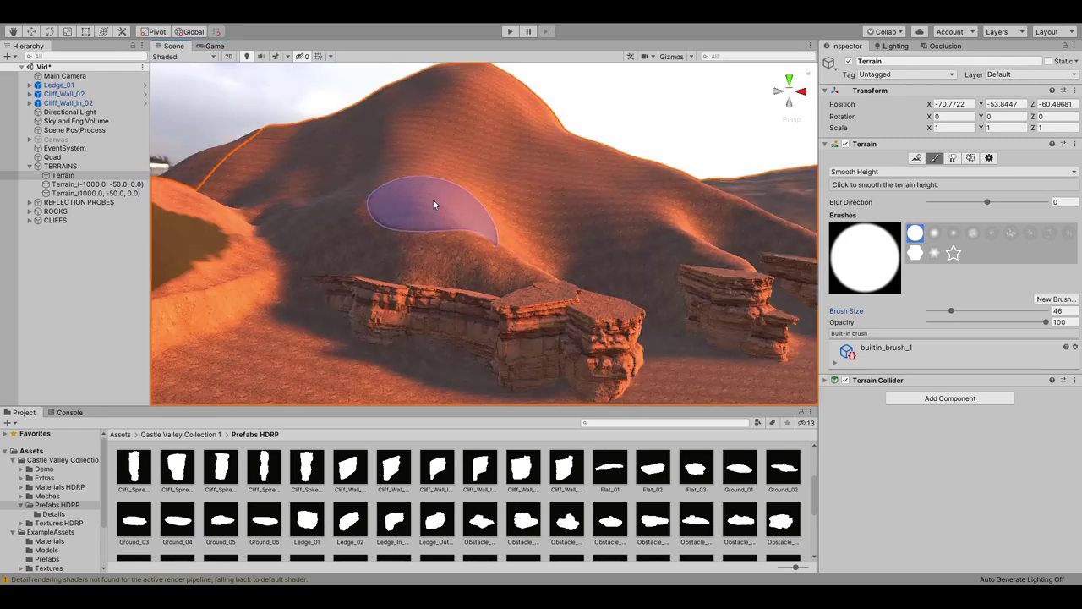
{"action": "key", "text": "ctrl+2"}
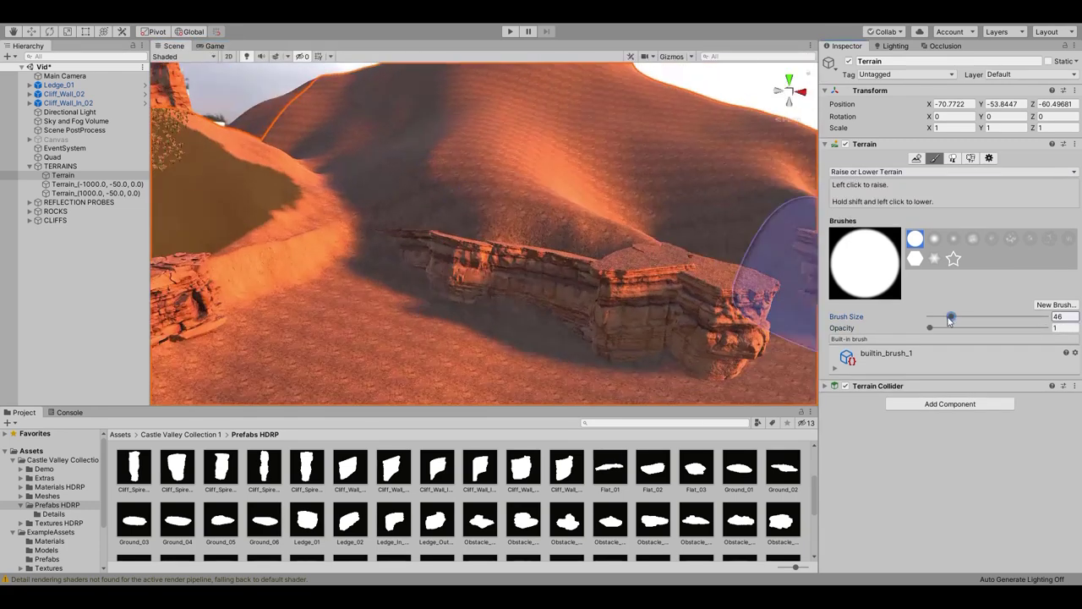
{"action": "key", "text": "ctrl+2"}
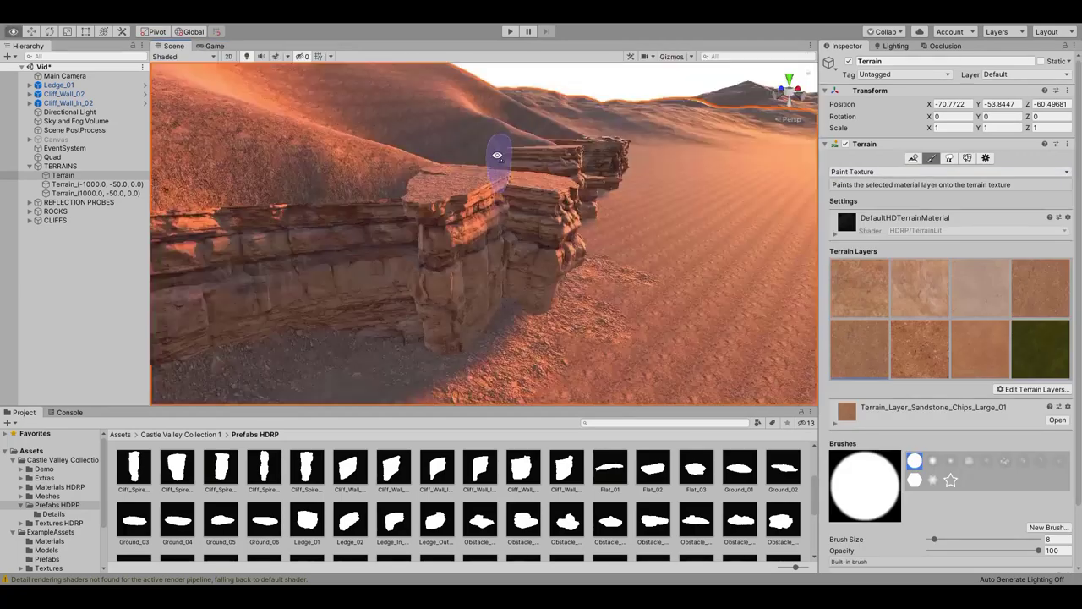
{"action": "key", "text": "ctrl+2"}
{"action": "left_click", "coordinate": [175, 47]}
{"action": "key", "text": "ctrl+2"}
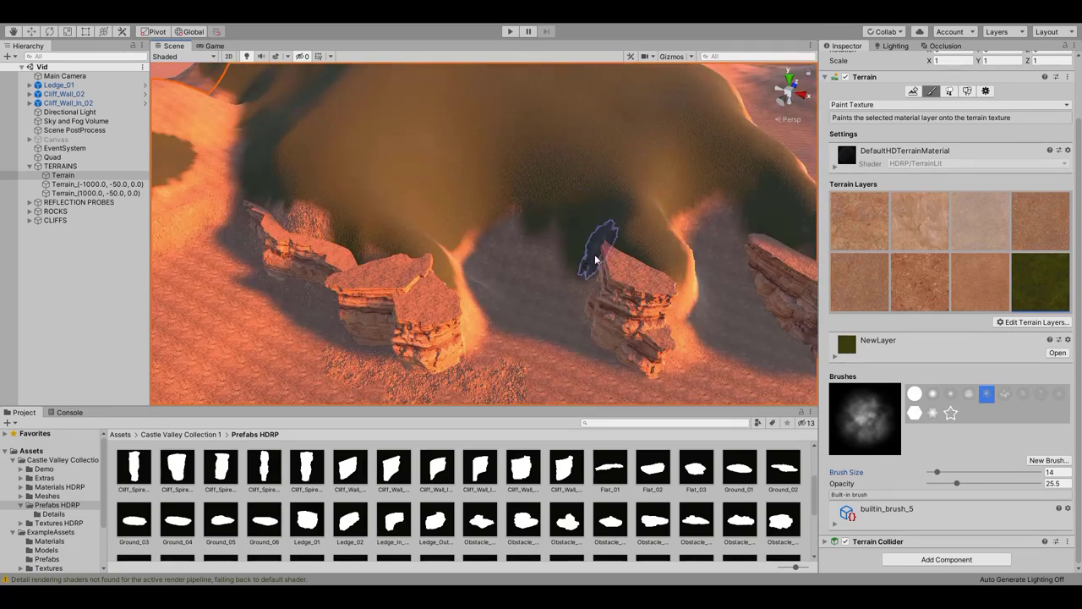
- View the scattered Obstacle_06, Flat_03 and Ledge_01 sandstone pieces through the game camera
{"action": "left_click", "coordinate": [207, 46]}
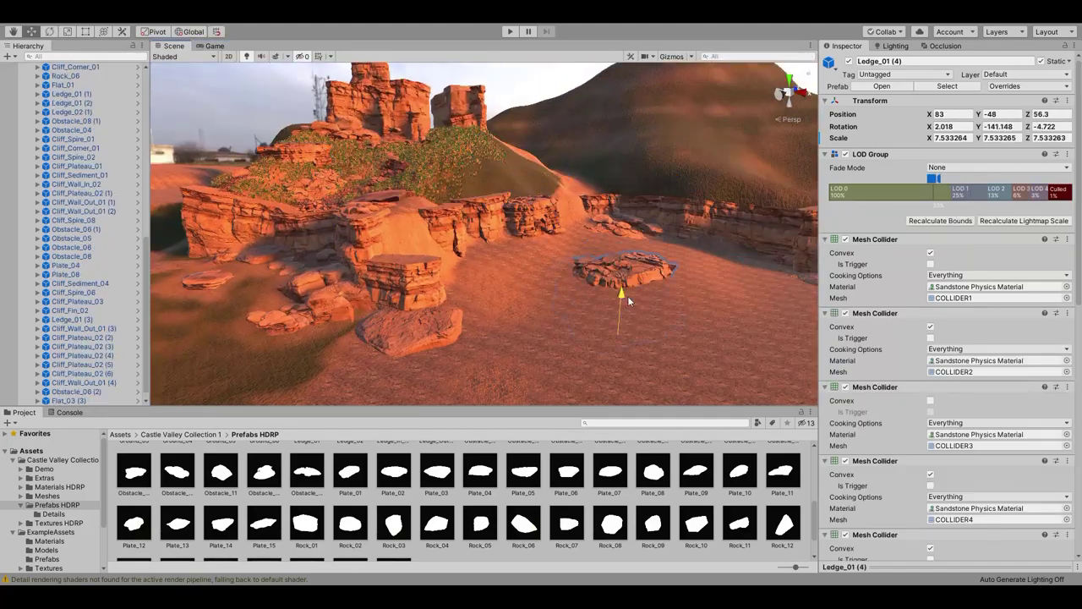
- Compare the placed ledges and Cliff_Spire_08 pillar between the camera and scene views
{"action": "left_click", "coordinate": [210, 46]}
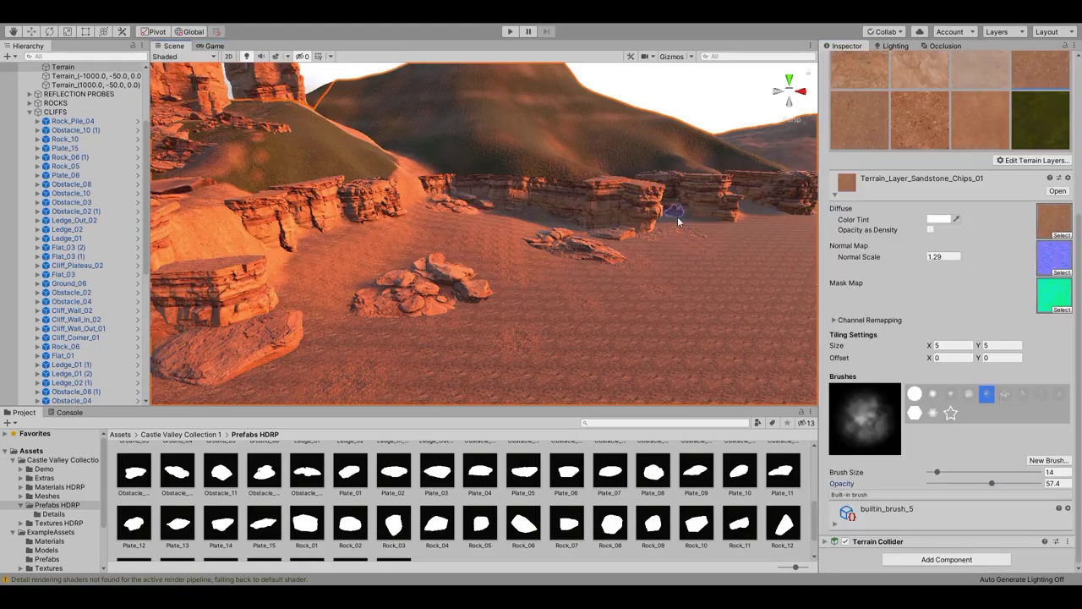
{"action": "left_click", "coordinate": [210, 46]}
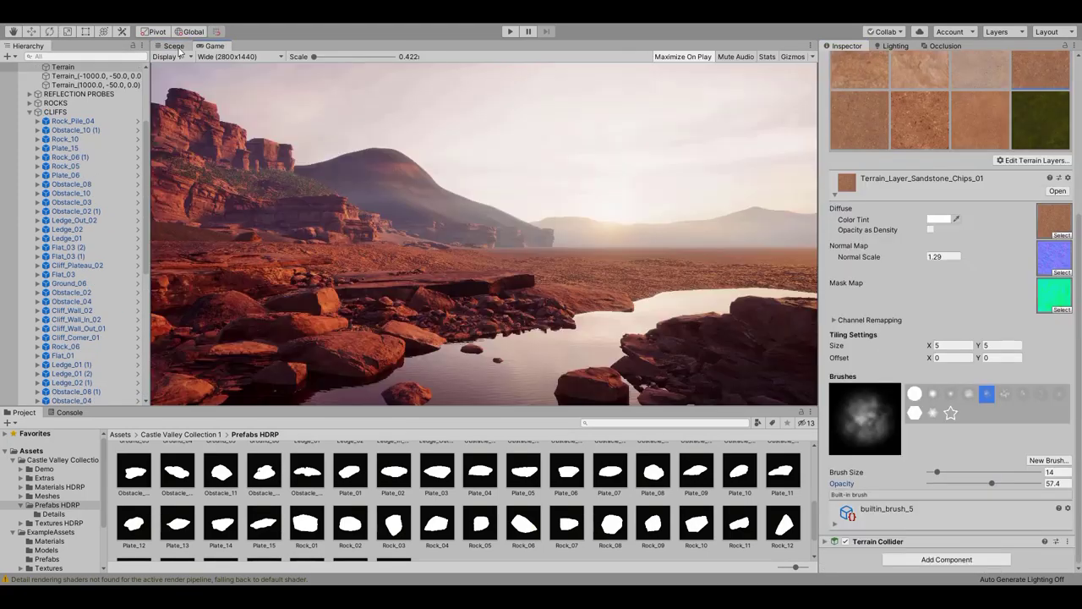
{"action": "left_click", "coordinate": [172, 46]}
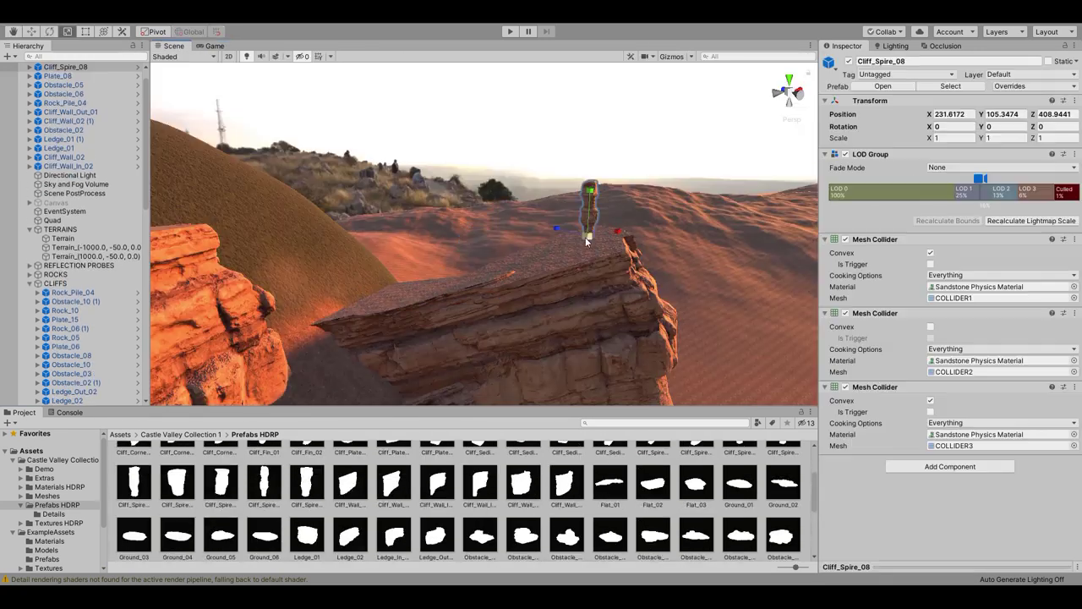
- Rotate the Cliff_Spire_08 pillar to a slight tilt and check the spires in the camera view
{"action": "left_click_drag", "start_coordinate": [620, 299], "coordinate": [411, 345]}
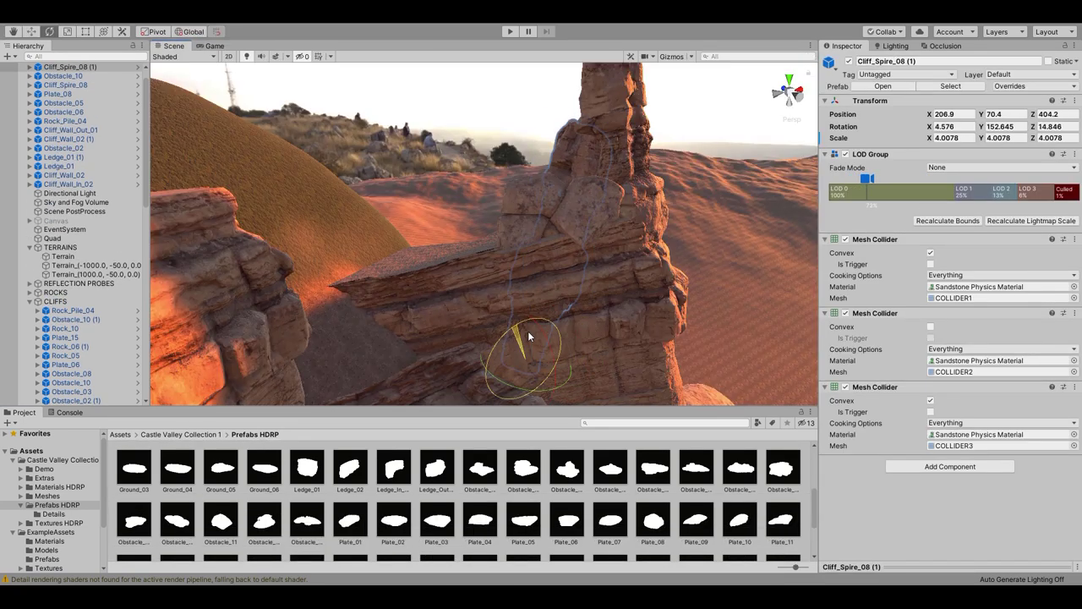
{"action": "left_click_drag", "start_coordinate": [528, 336], "coordinate": [565, 411]}
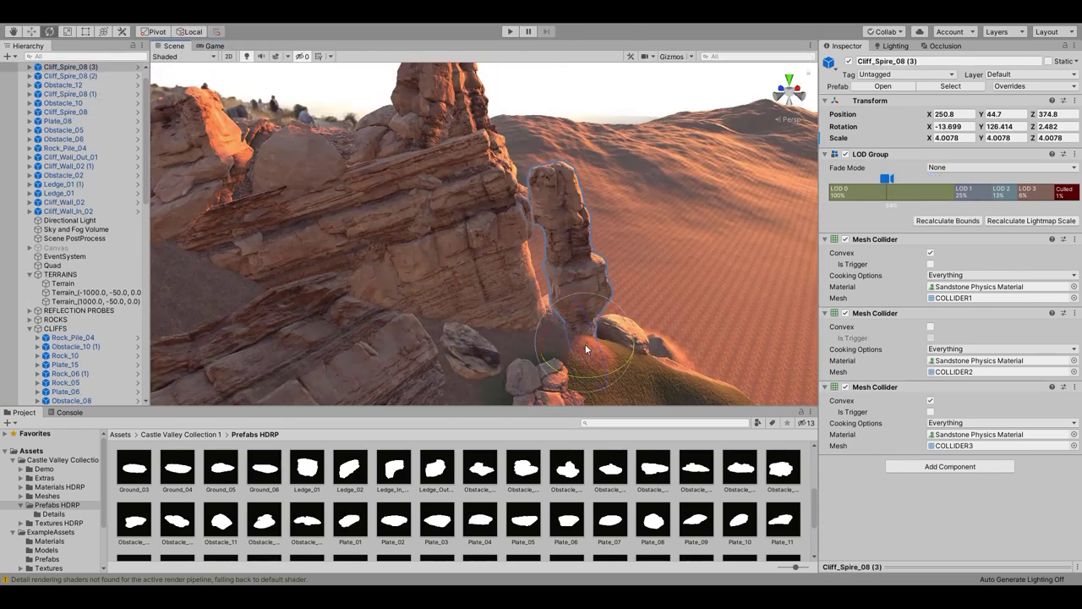
{"action": "left_click", "coordinate": [213, 45]}
{"action": "left_click", "coordinate": [173, 45]}
{"action": "left_click", "coordinate": [213, 47]}
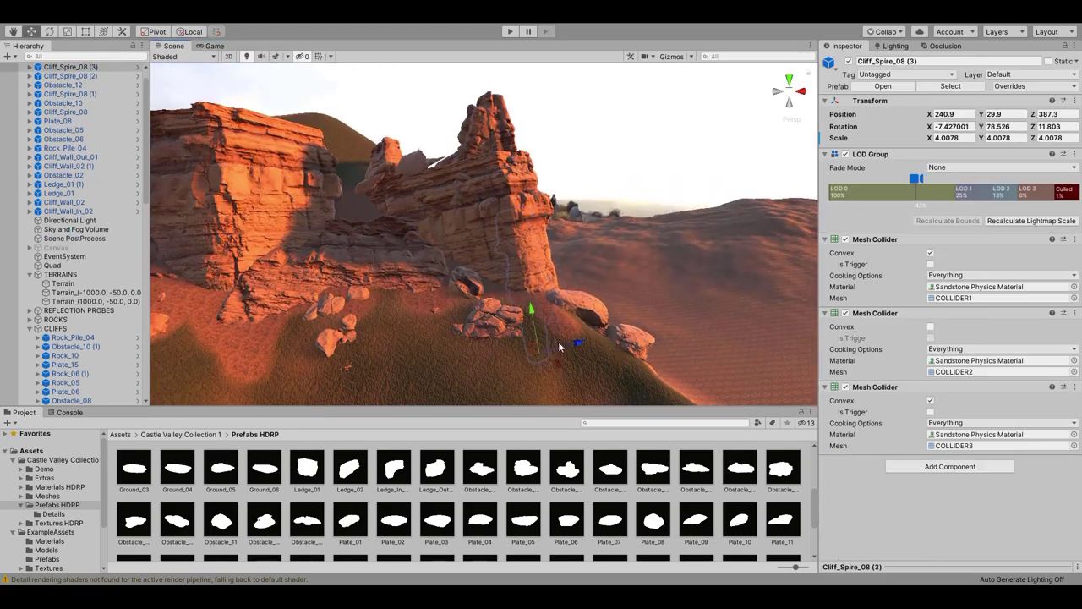
{"action": "left_click", "coordinate": [213, 46]}
{"action": "left_click", "coordinate": [173, 45]}
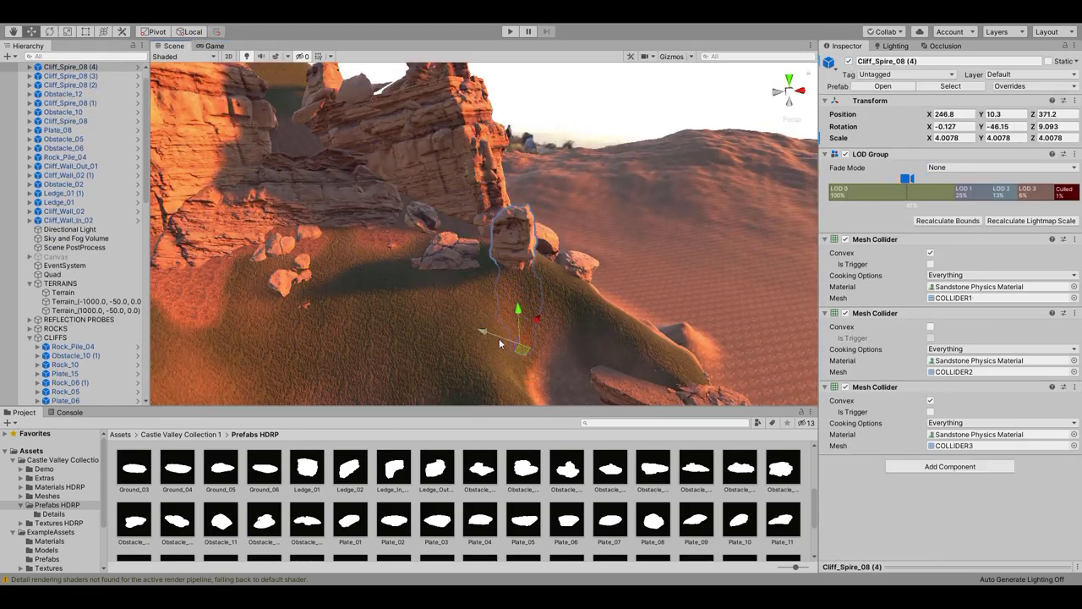
- Undo the tall sediment pillar and reposition the Cliff_Spire_02 rock with the Move tool
{"action": "scroll", "coordinate": [598, 475], "scroll_direction": "up", "scroll_amount": 3}
{"action": "key", "text": "ctrl+z"}
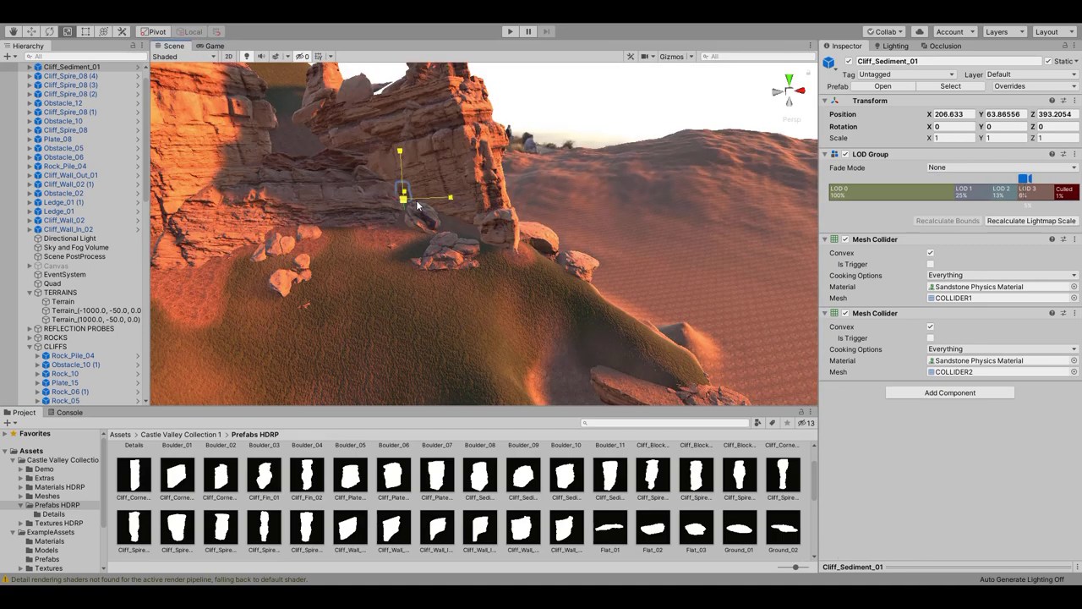
{"action": "left_click", "coordinate": [212, 45]}
{"action": "left_click", "coordinate": [182, 47]}
{"action": "left_click", "coordinate": [507, 295]}
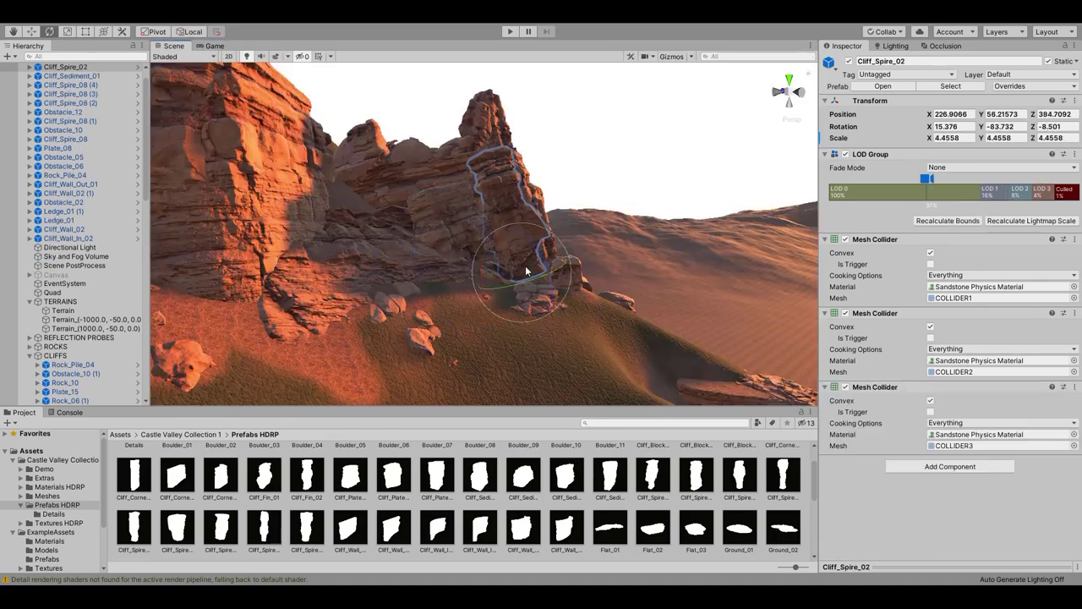
{"action": "left_click", "coordinate": [200, 47]}
{"action": "key", "text": "w"}
{"action": "left_click", "coordinate": [173, 46]}
- Rotate the Obstacle_12 rock into place, checking the shot from the game camera
{"action": "left_click", "coordinate": [211, 46]}
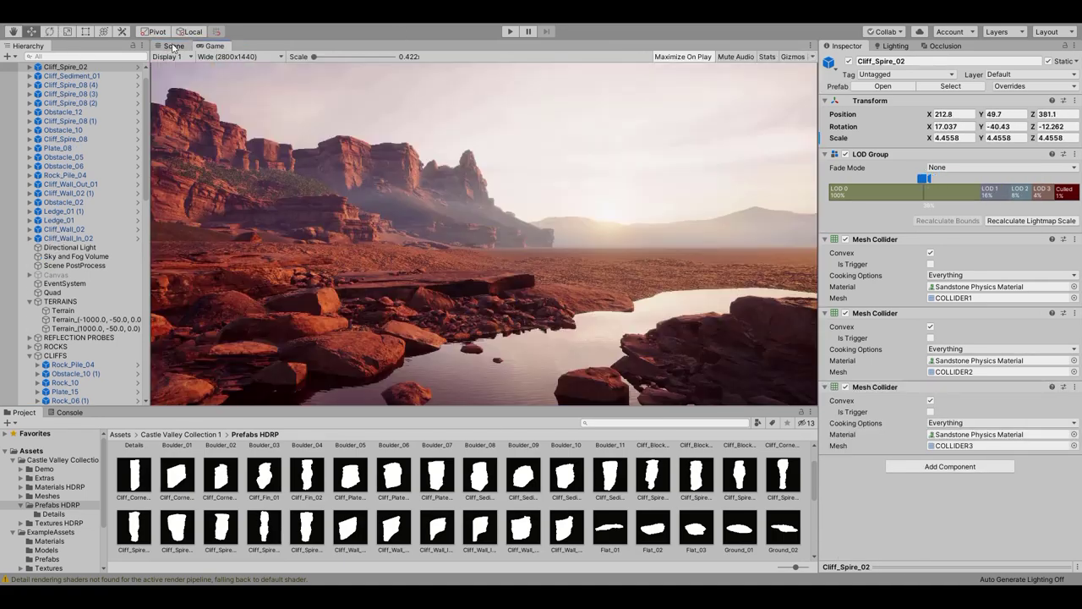
{"action": "left_click", "coordinate": [173, 46]}
{"action": "left_click", "coordinate": [284, 275]}
{"action": "key", "text": "e"}
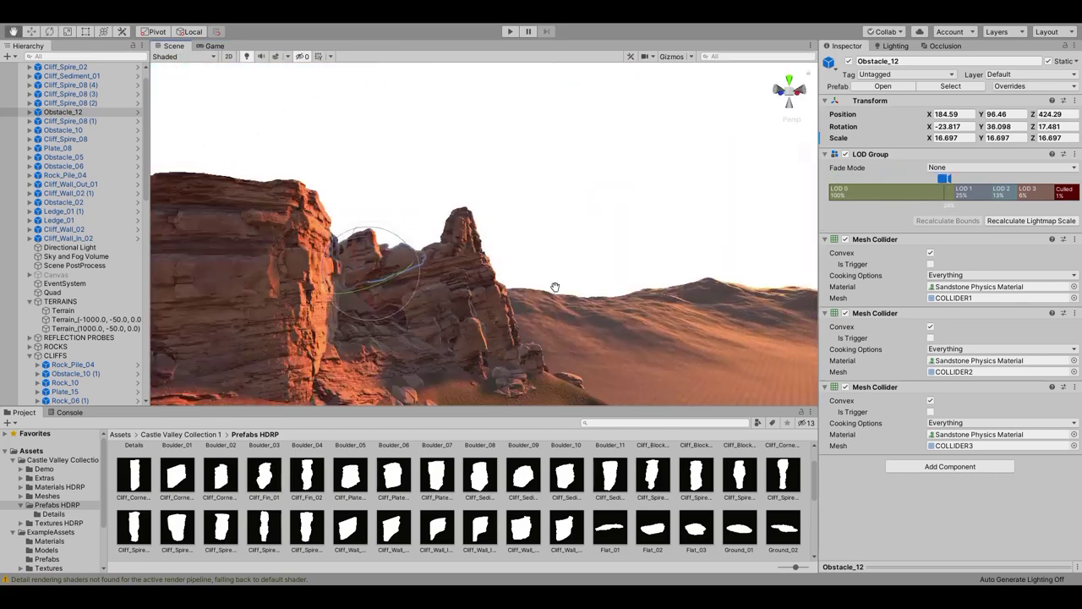
{"action": "left_click", "coordinate": [356, 288]}
{"action": "left_click", "coordinate": [212, 46]}
{"action": "left_click", "coordinate": [173, 46]}
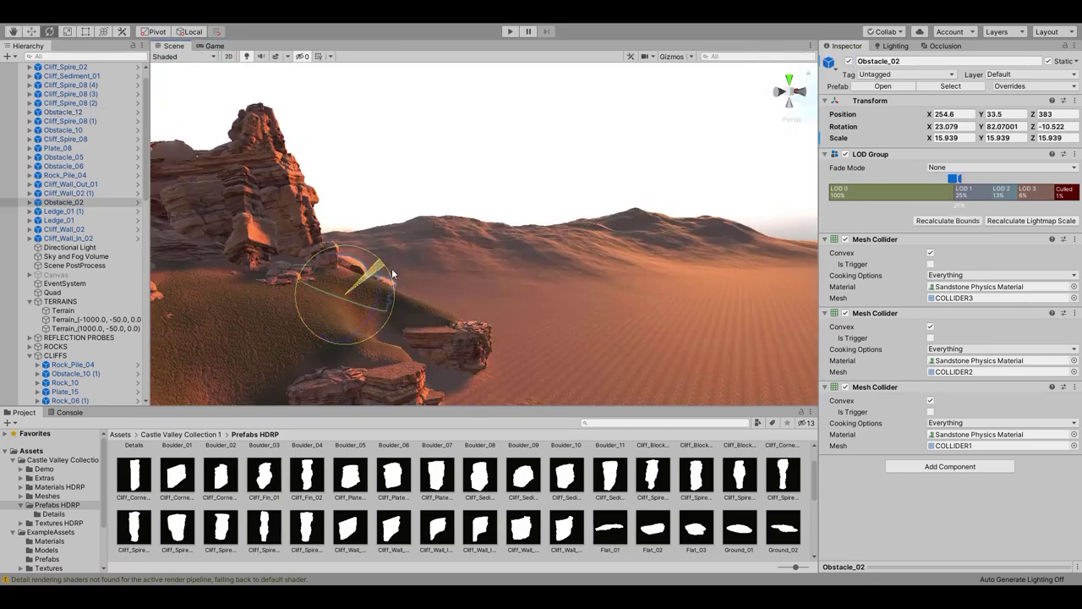
- Move Cliff_Spire_08 (4) and adjust Cliff_Spire_02, Cliff_Corner_01 (5) and Cliff_Spire_02 (4) around the cliffs
{"action": "scroll", "coordinate": [355, 288], "scroll_direction": "up", "scroll_amount": 3}
{"action": "left_click", "coordinate": [377, 318]}
{"action": "key", "text": "w"}
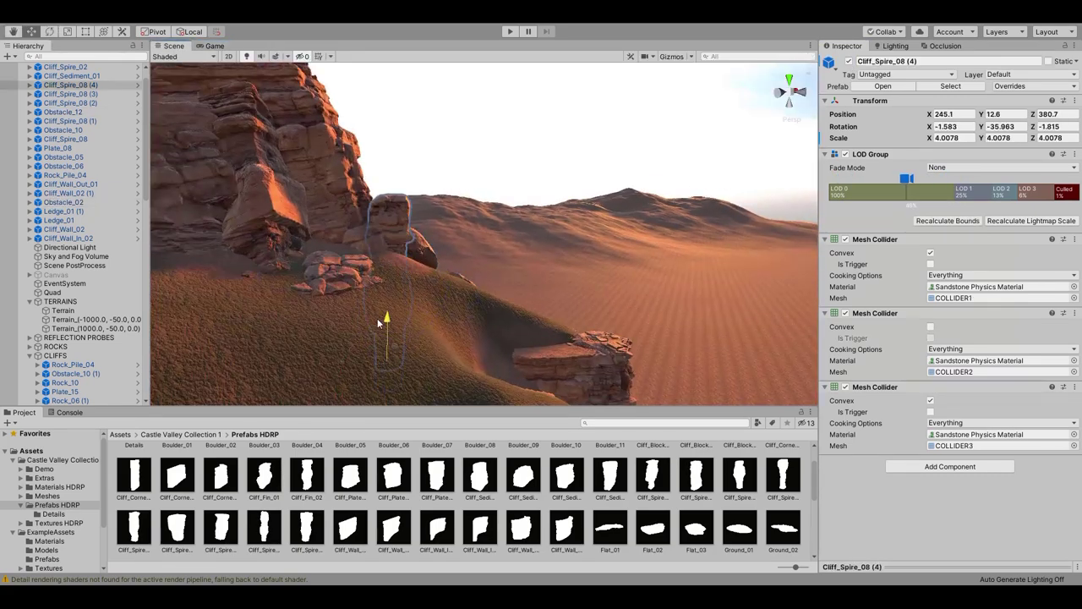
{"action": "left_click", "coordinate": [212, 46]}
{"action": "left_click", "coordinate": [174, 46]}
{"action": "left_click", "coordinate": [685, 221]}
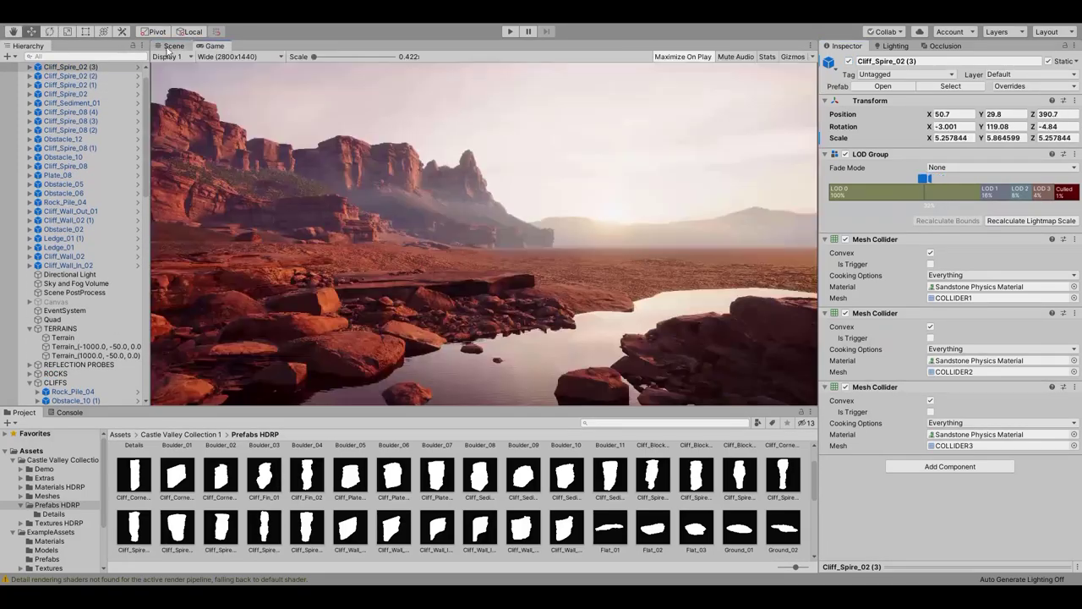
{"action": "left_click", "coordinate": [173, 46]}
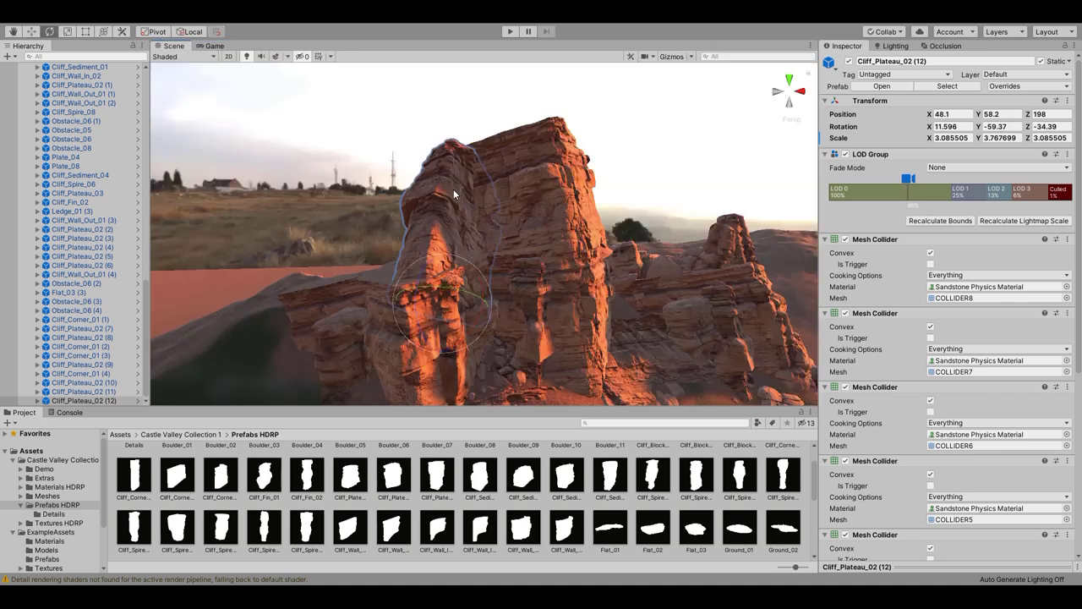
{"action": "left_click", "coordinate": [499, 271]}
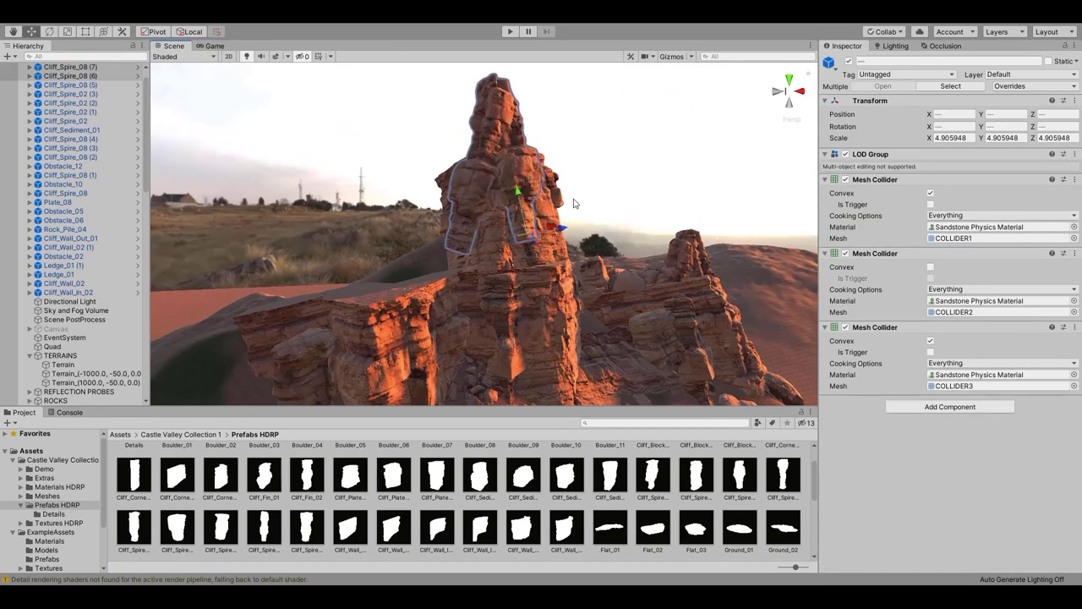
- Scale the selected spires up to about 6.08, then select the Terrain for Sage_01 shrub painting
{"action": "left_click_drag", "start_coordinate": [501, 165], "coordinate": [476, 102]}
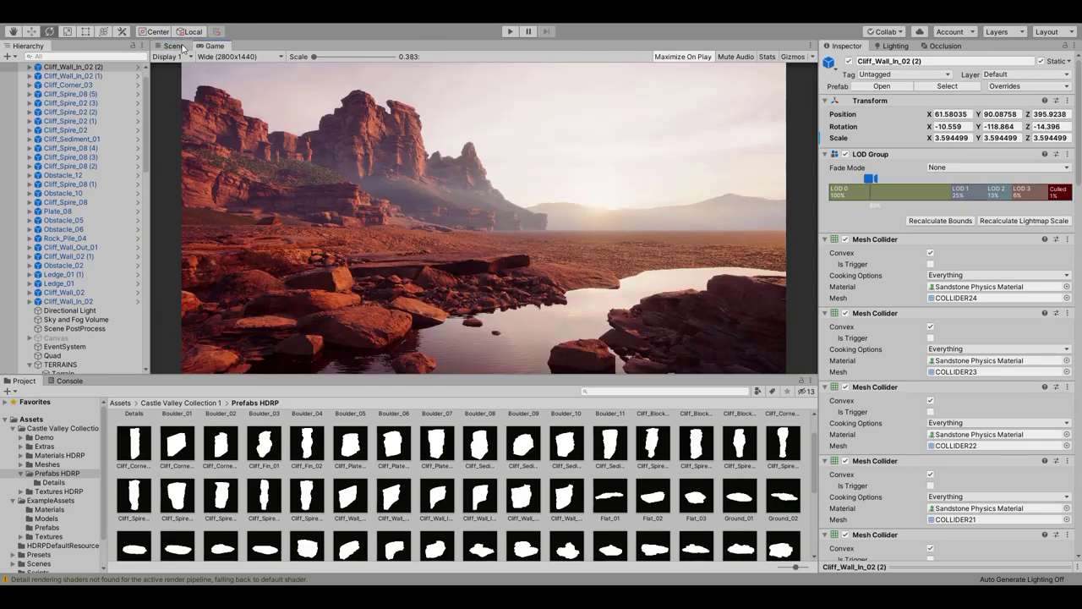
{"action": "left_click", "coordinate": [173, 46]}
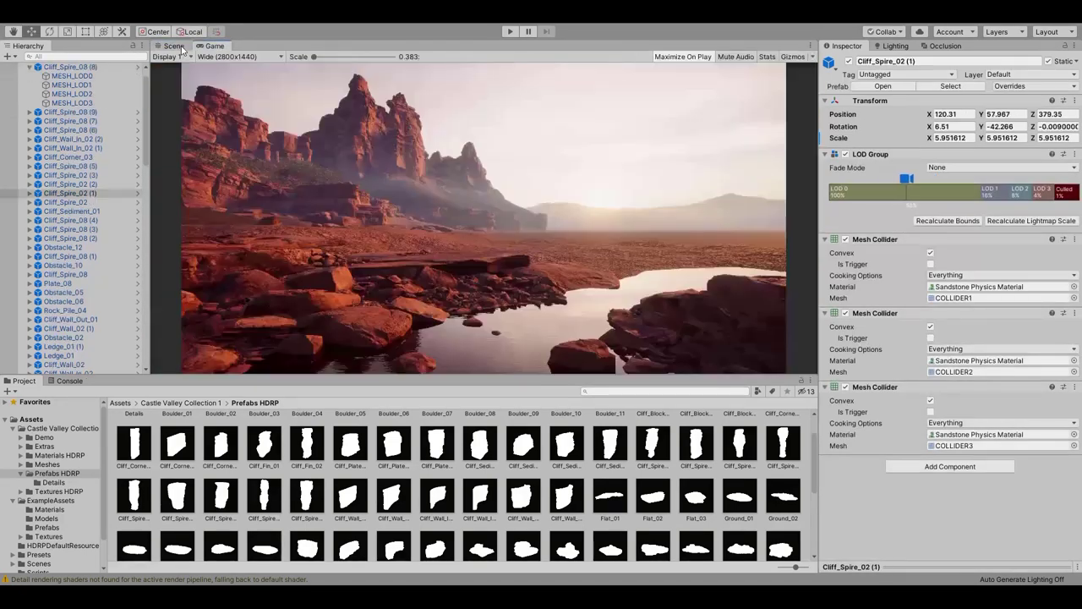
{"action": "left_click", "coordinate": [173, 45]}
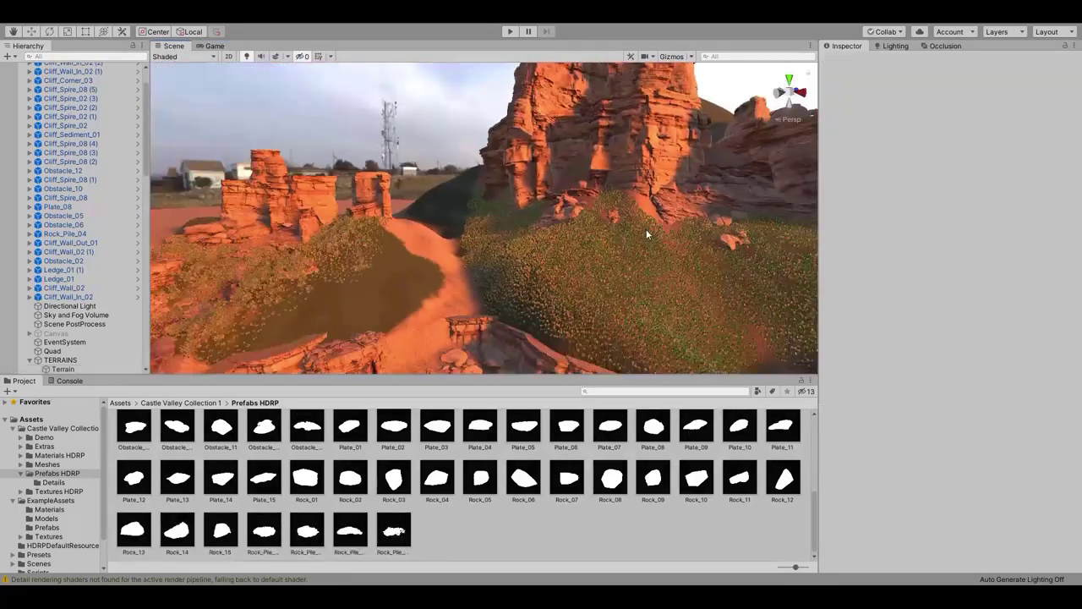
- Preview the canyon shot in Play mode, then stop and return to scene editing for the tree
{"action": "left_click", "coordinate": [509, 32]}
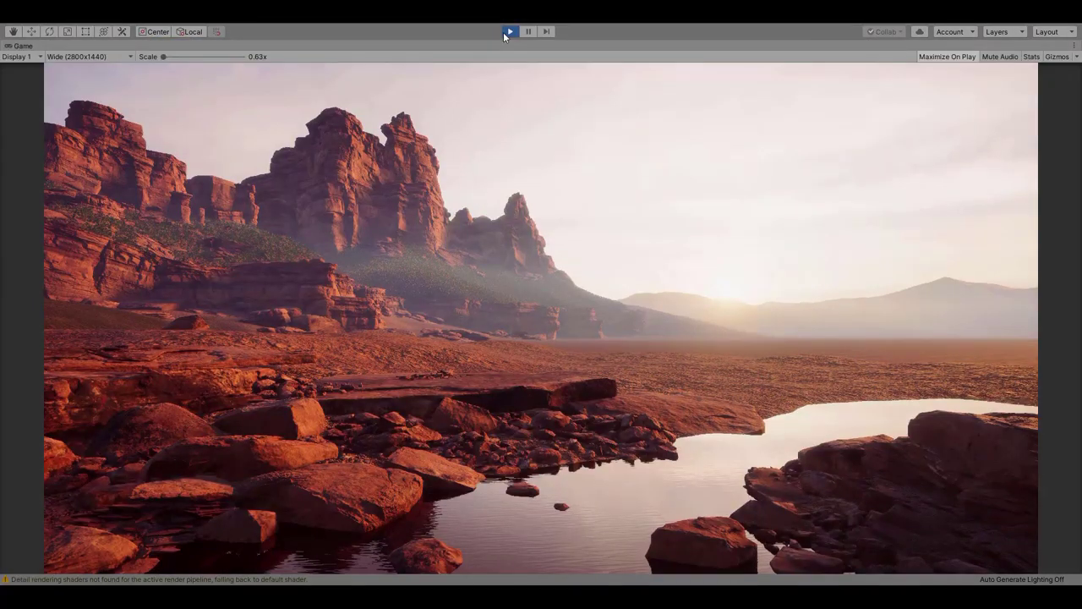
{"action": "left_click", "coordinate": [505, 32]}
{"action": "left_click", "coordinate": [174, 46]}
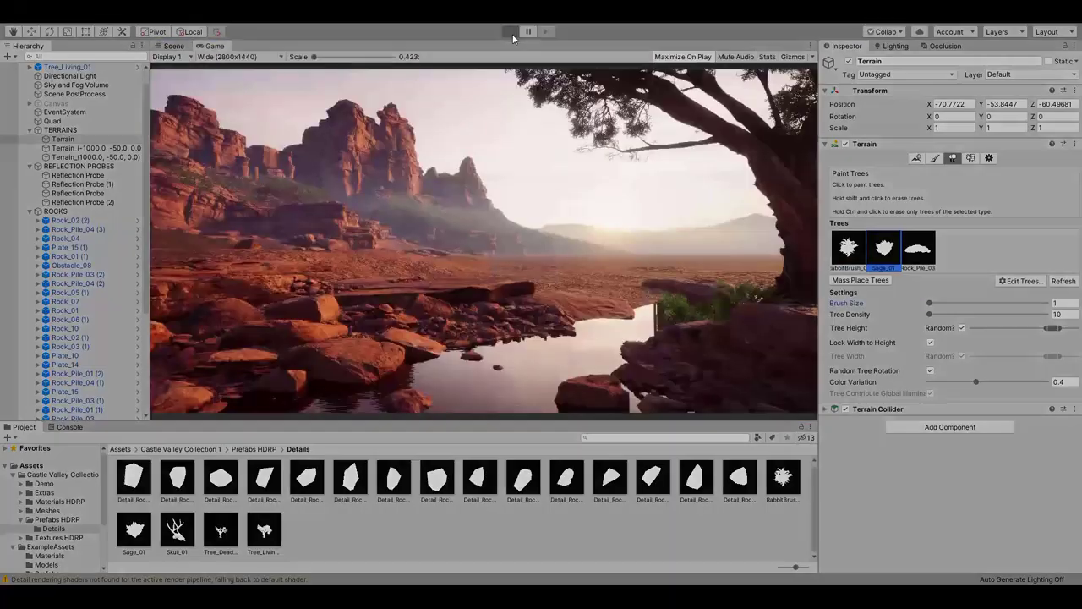
- Exit Play mode, select Boulder_10 (2), and re-preview the canyon in Play mode before resuming editing
{"action": "left_click", "coordinate": [510, 32]}
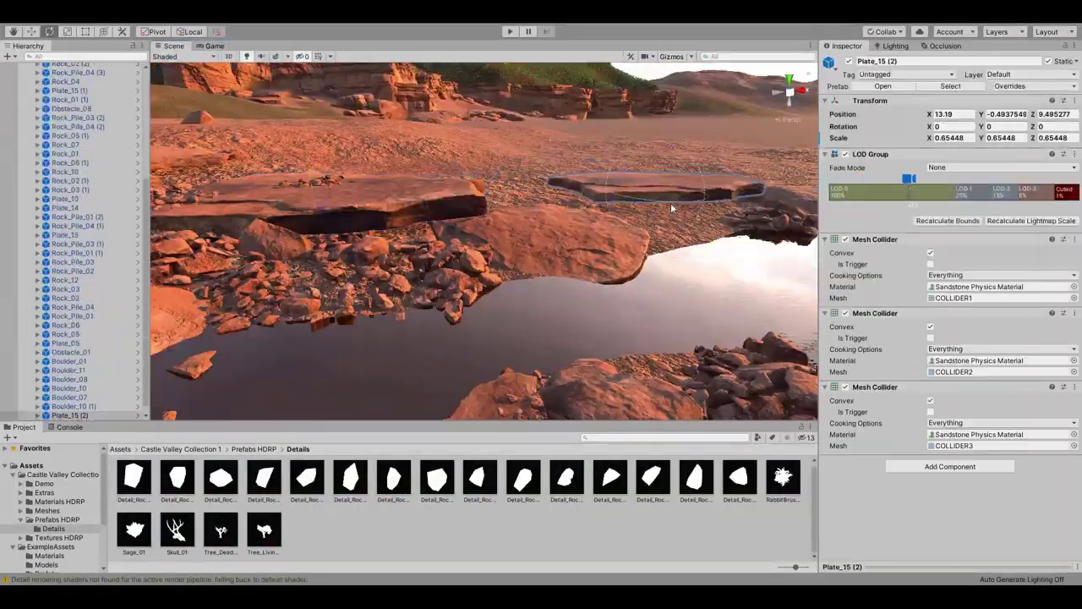
{"action": "left_click", "coordinate": [212, 46]}
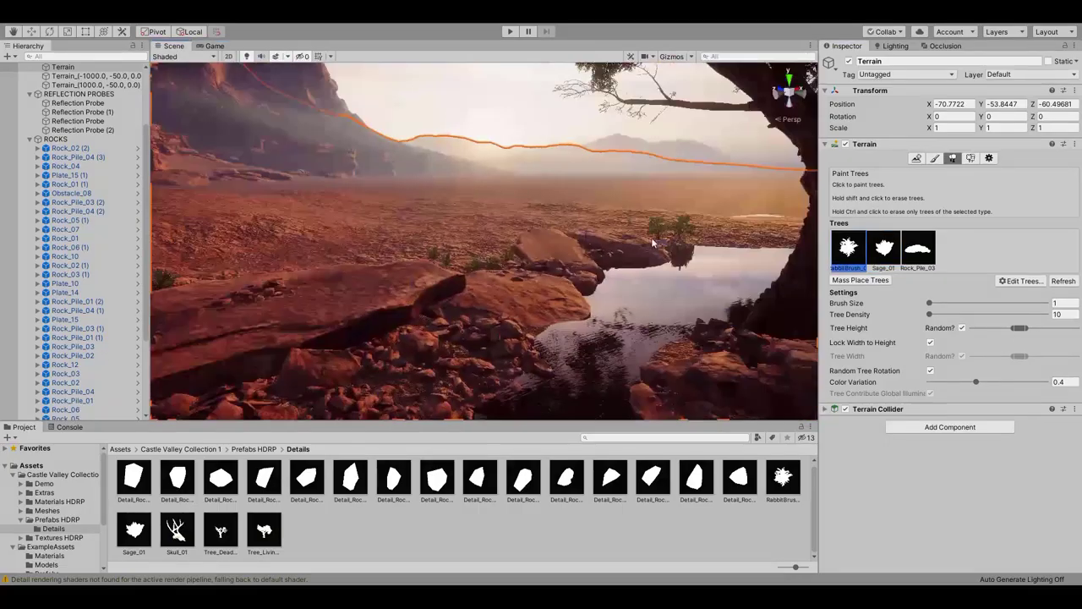
{"action": "left_click", "coordinate": [212, 45]}
{"action": "left_click", "coordinate": [510, 31]}
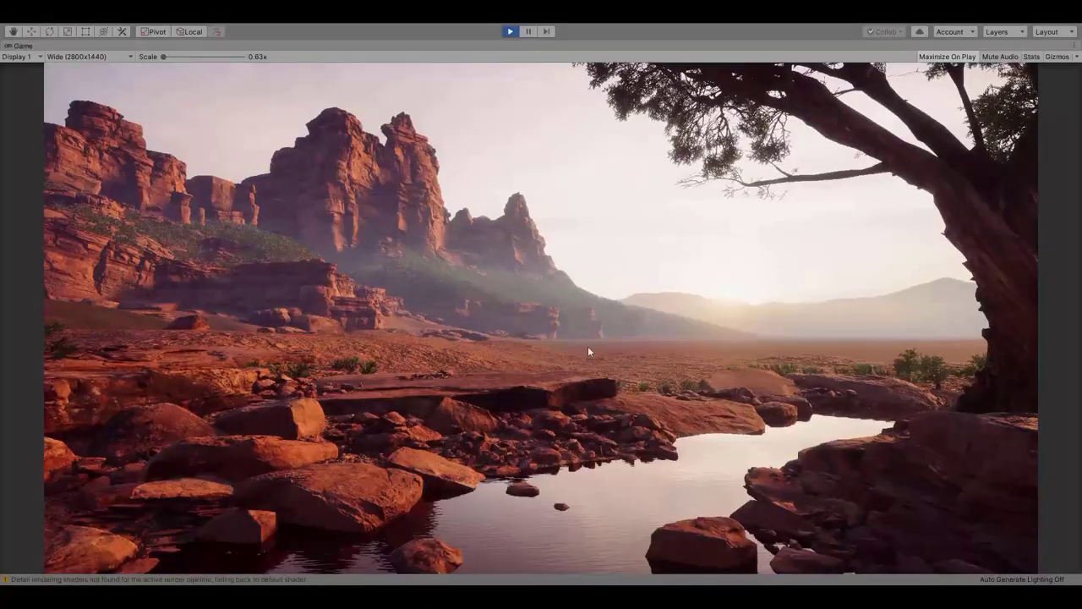
{"action": "key", "text": "ctrl+p"}
{"action": "left_click", "coordinate": [173, 45]}
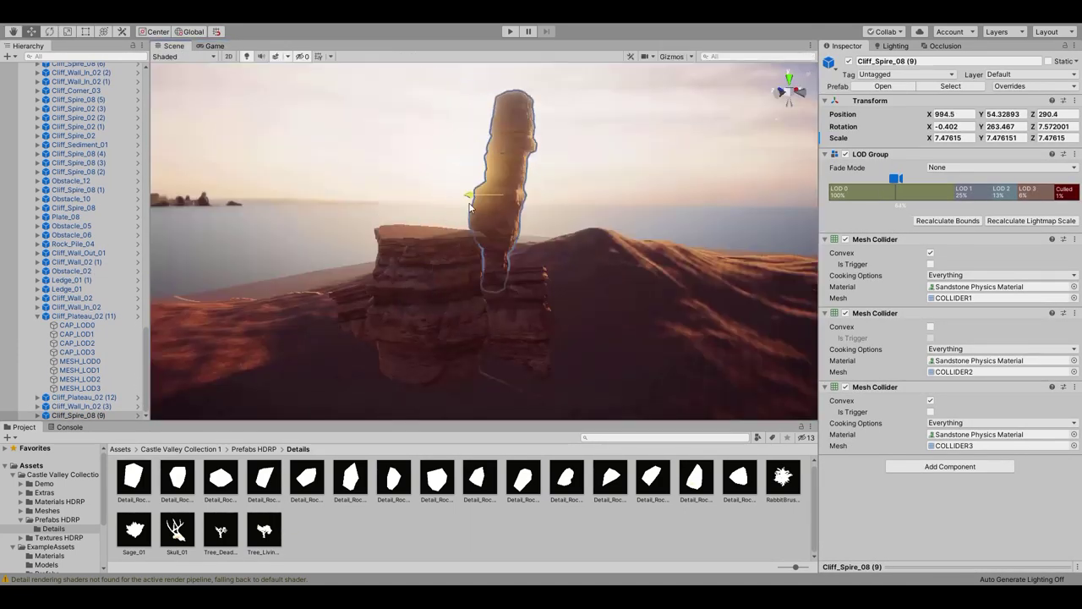
- Select the Cliff_Plateau_02 (11) rock among the foreground pieces
{"action": "left_click", "coordinate": [405, 298]}
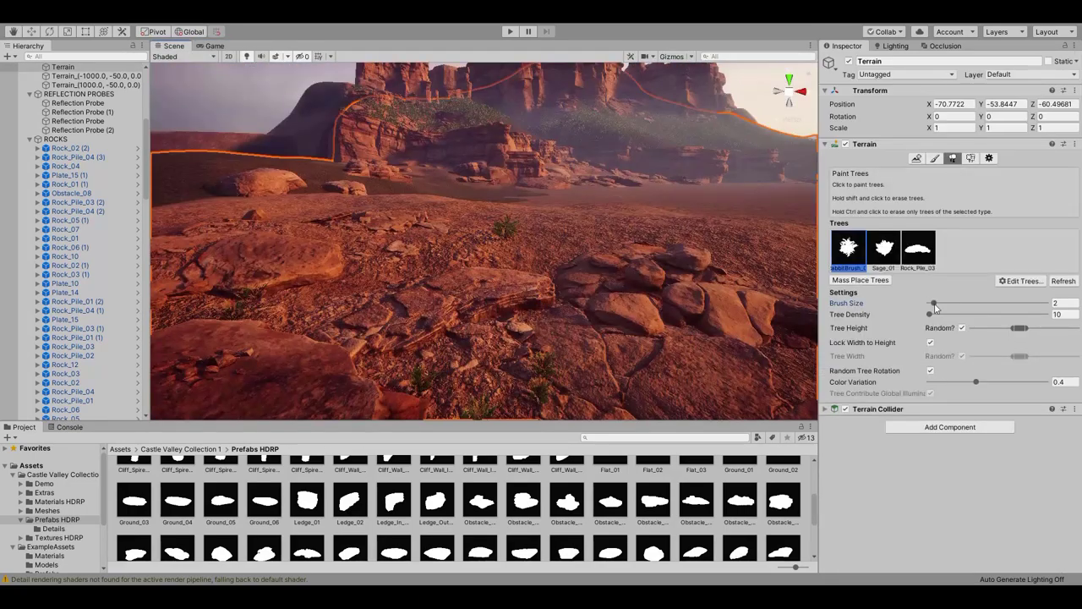
- Paint mid-ground shrubs with Paint Trees brush size 8, then preview the canyon in Play mode
{"action": "left_click_drag", "start_coordinate": [934, 304], "coordinate": [946, 304]}
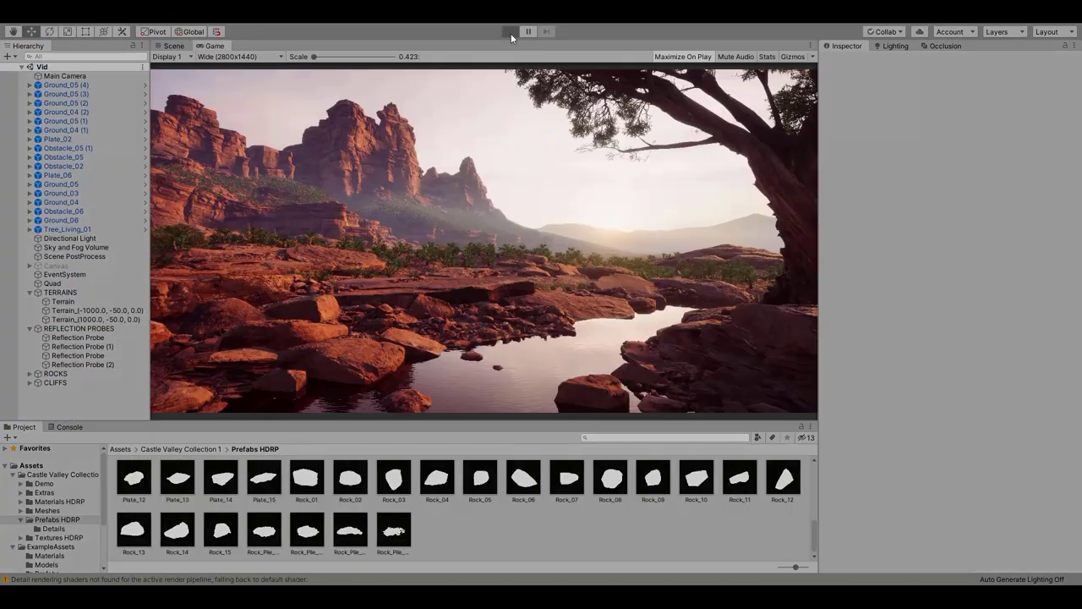
{"action": "left_click", "coordinate": [511, 33]}
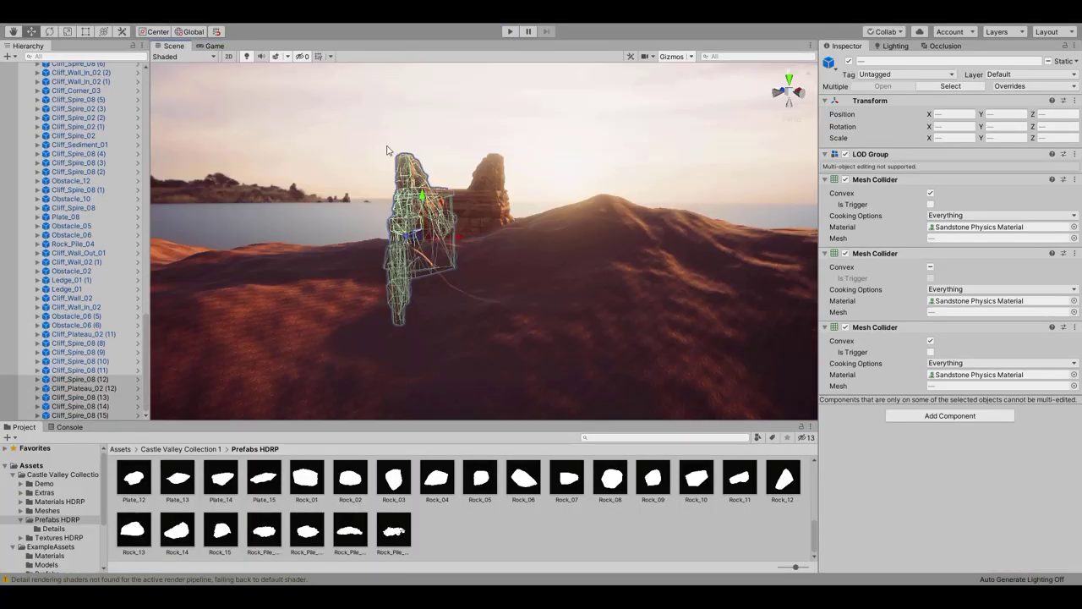
- Select the distant Cliff_Spire_08 (15) spire with the rotate tool, then return to the Scene view
{"action": "left_click", "coordinate": [416, 186]}
{"action": "key", "text": "e"}
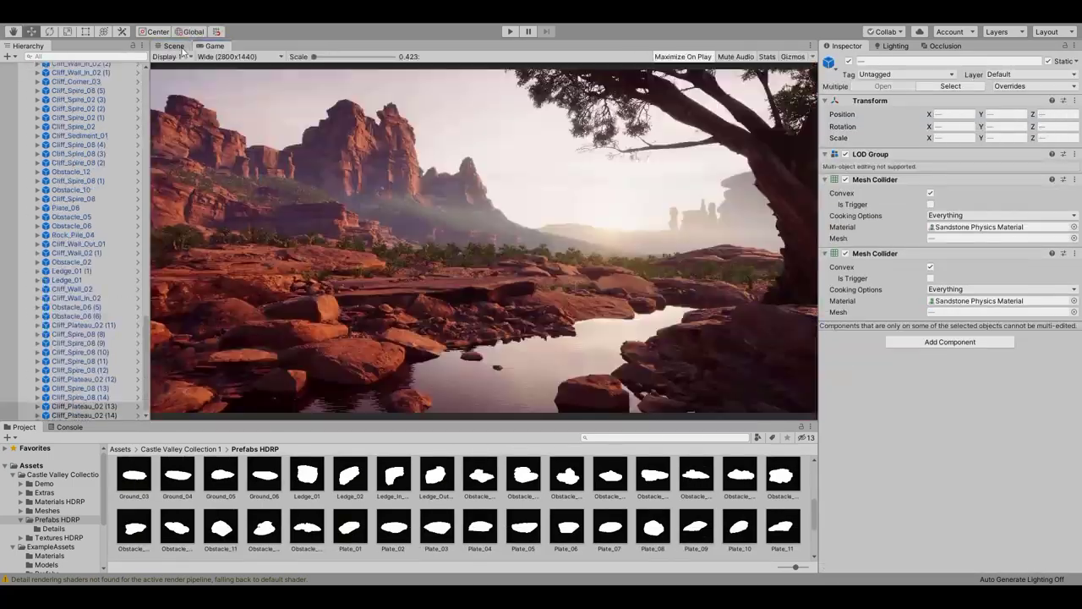
{"action": "left_click", "coordinate": [175, 47]}
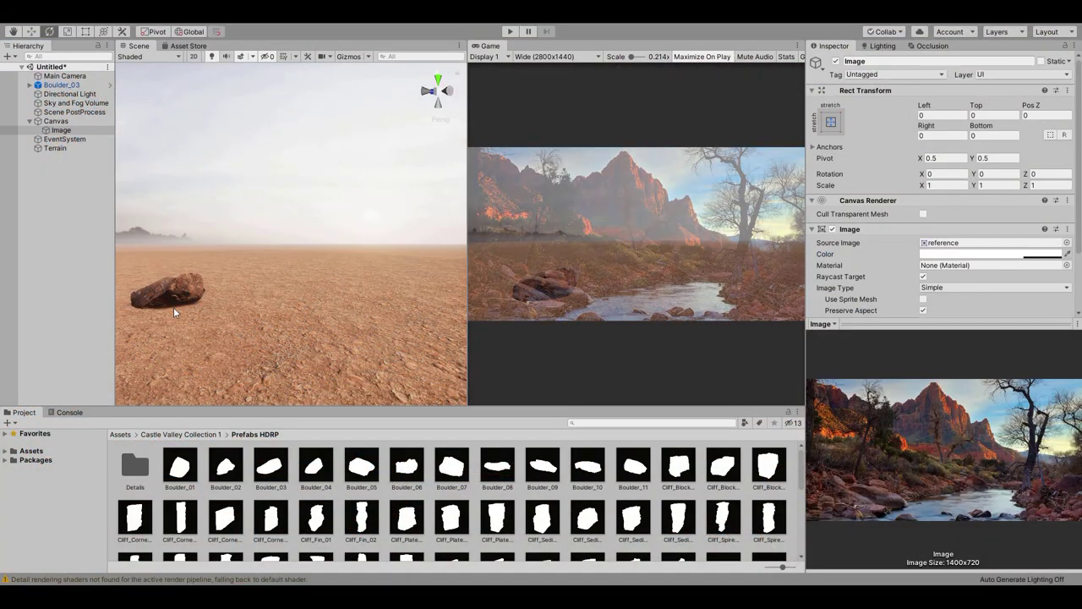
{"action": "left_click", "coordinate": [310, 141]}
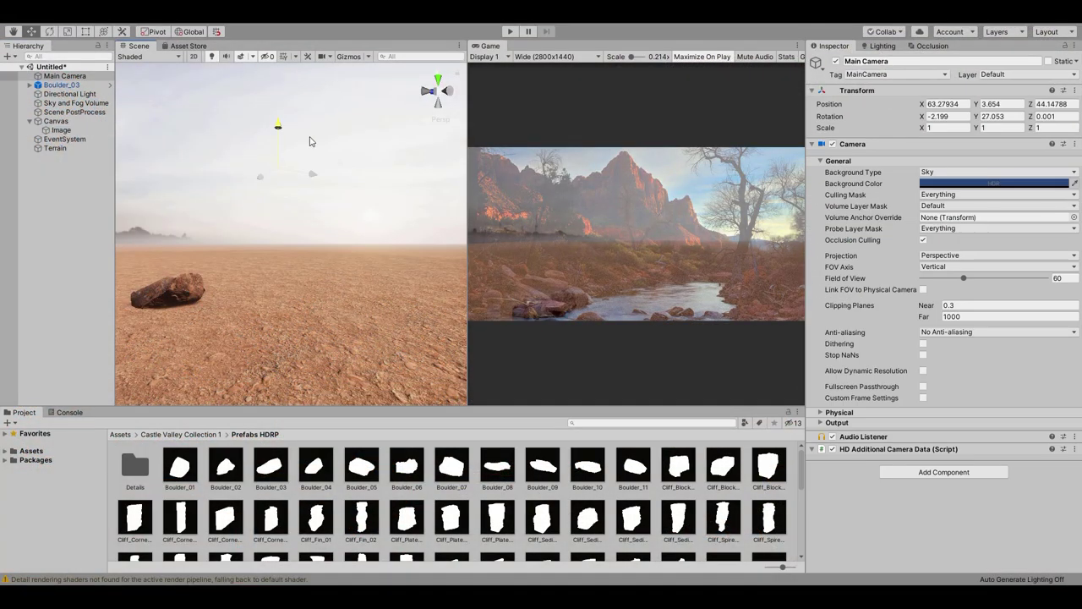
{"action": "left_click", "coordinate": [313, 253]}
{"action": "right_click_drag", "start_coordinate": [313, 253], "coordinate": [364, 292]}
{"action": "left_click", "coordinate": [364, 291]}
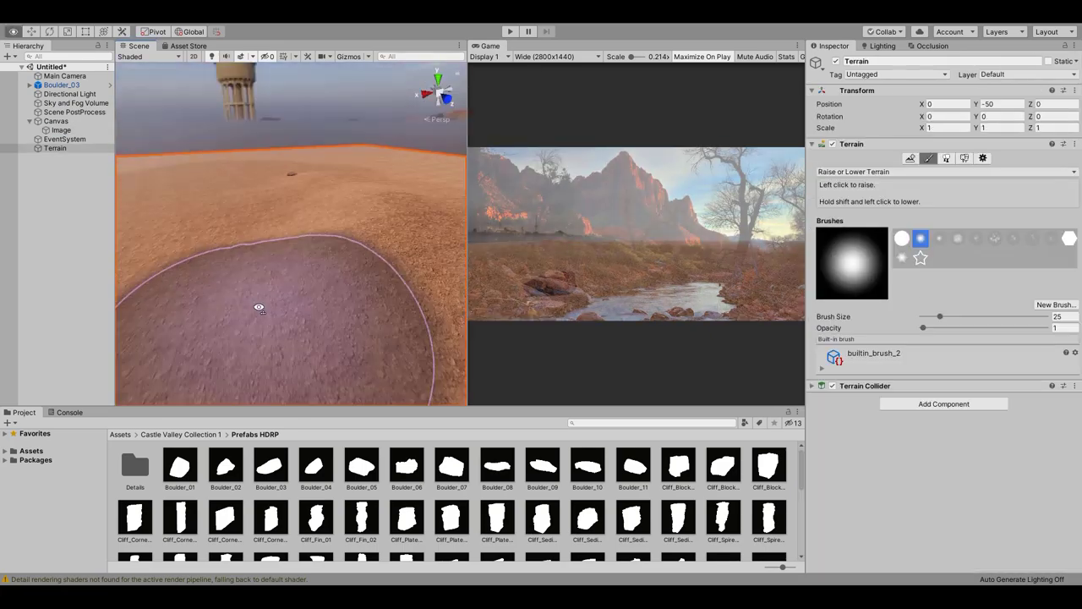
{"action": "mouse_move", "coordinate": [253, 307]}
{"action": "right_mouse_down"}
{"action": "mouse_move", "coordinate": [246, 314]}
{"action": "mouse_move", "coordinate": [398, 275]}
{"action": "right_mouse_up"}
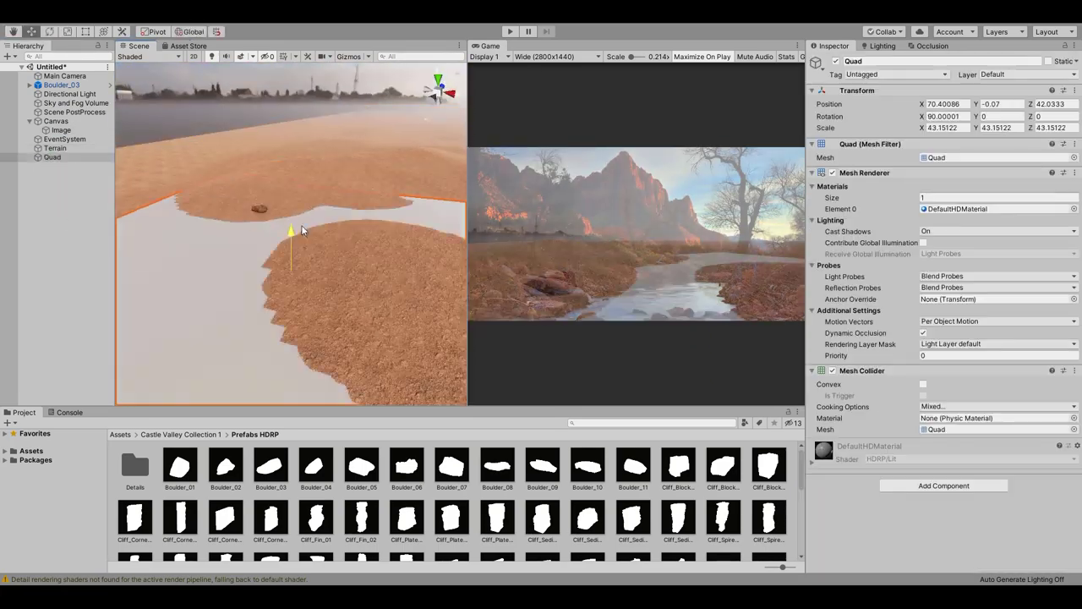
{"action": "left_click_drag", "start_coordinate": [290, 234], "coordinate": [375, 237]}
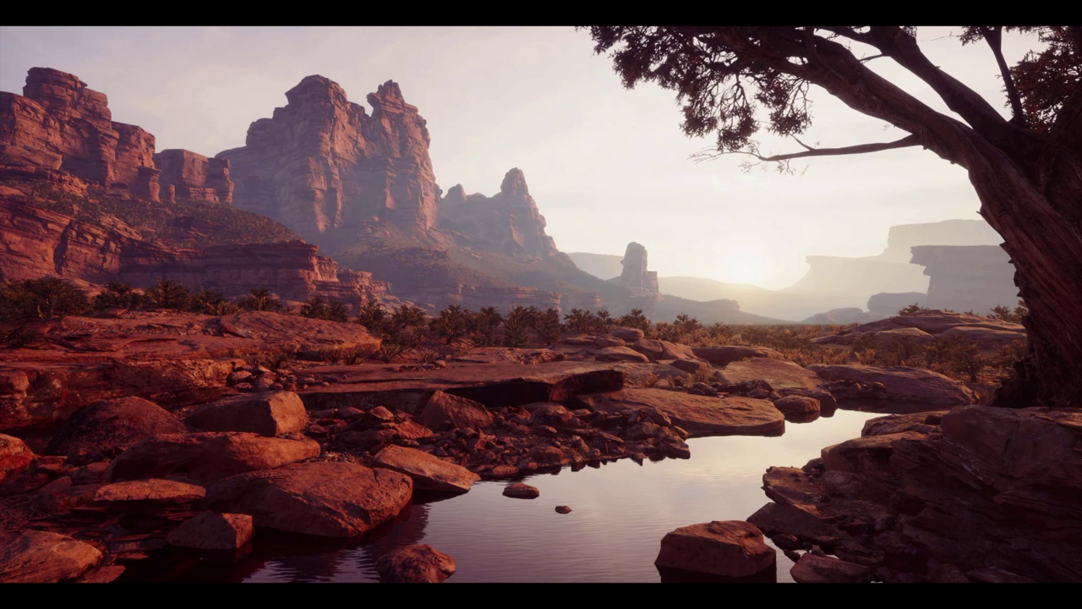